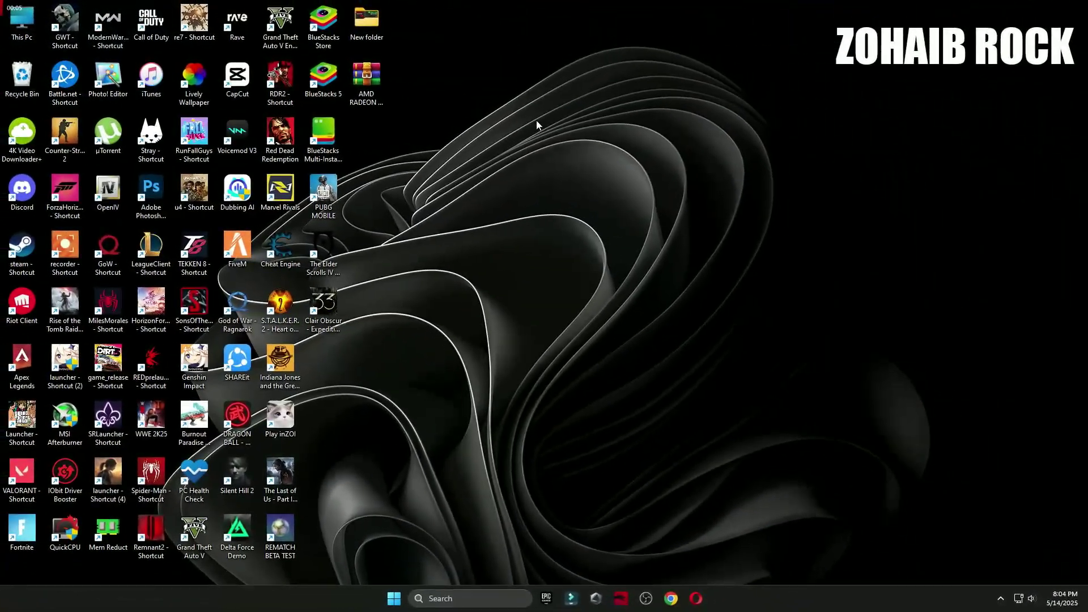
Check the installed driver version in AMD Software: Adrenalin Edition and the AMD Install Manager, closing both when finished.
right_click(536, 120)
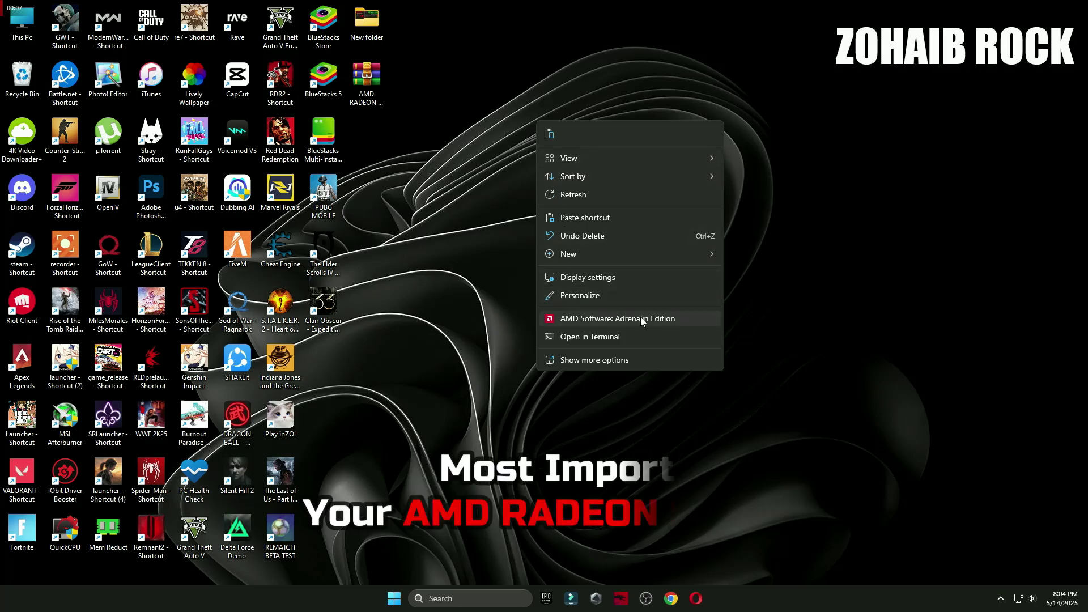
click(601, 319)
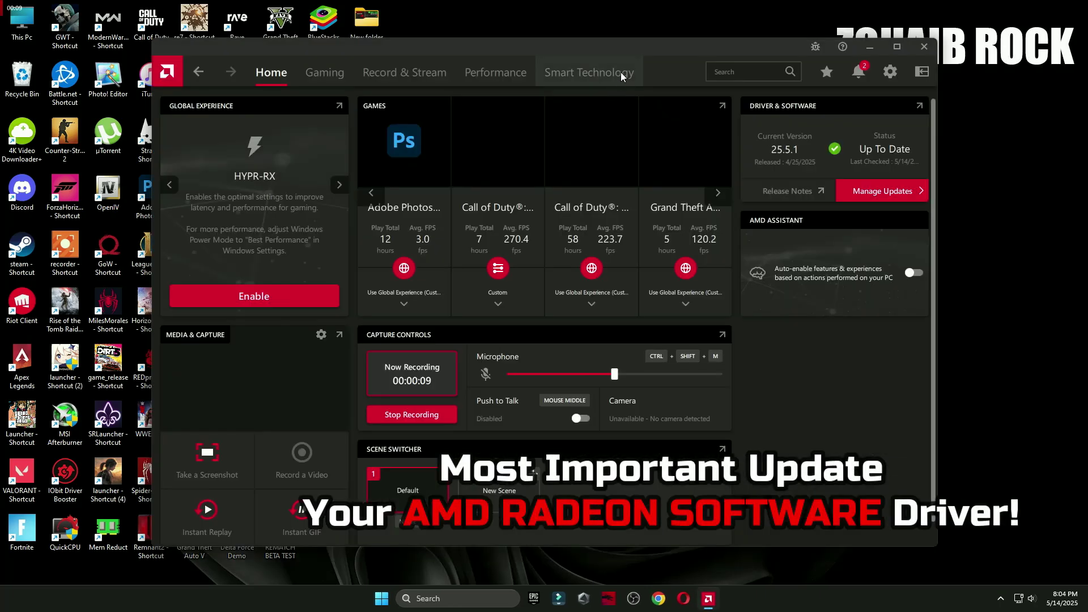
drag(621, 72, 752, 88)
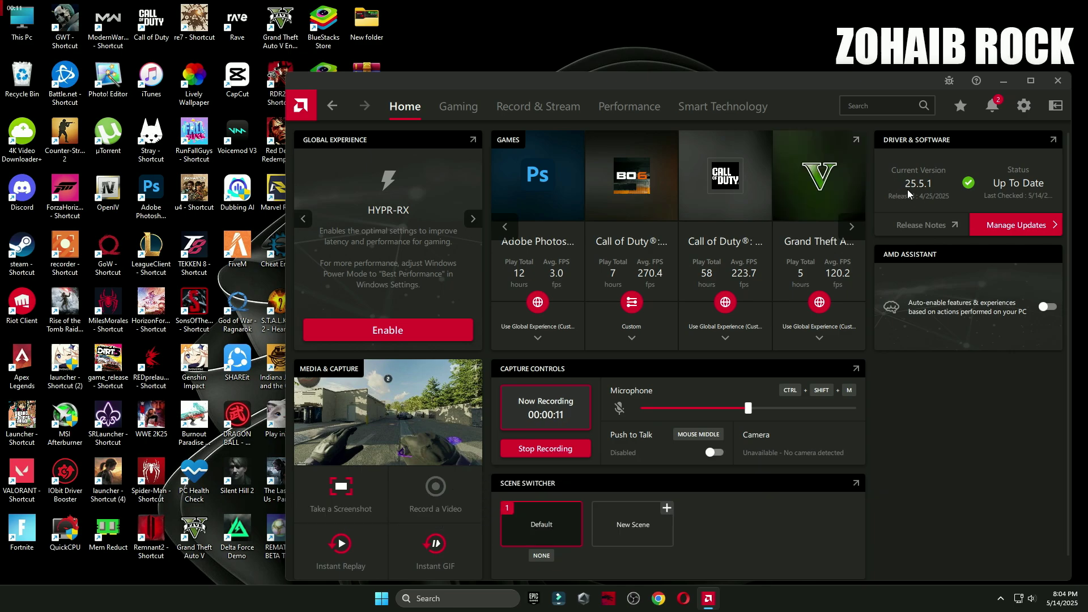
click(1013, 230)
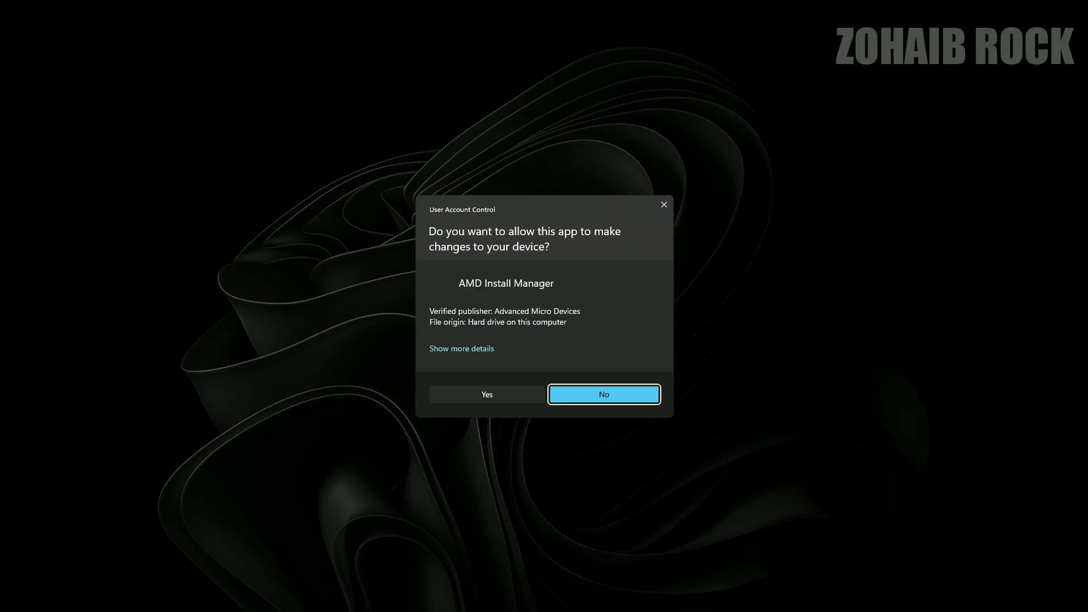
click(461, 391)
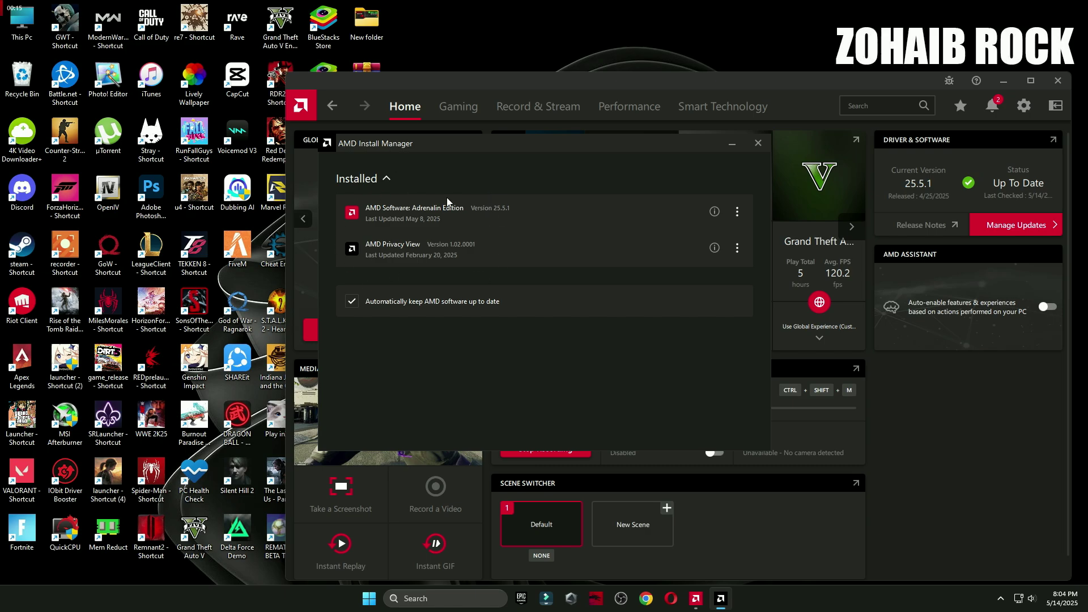
click(757, 143)
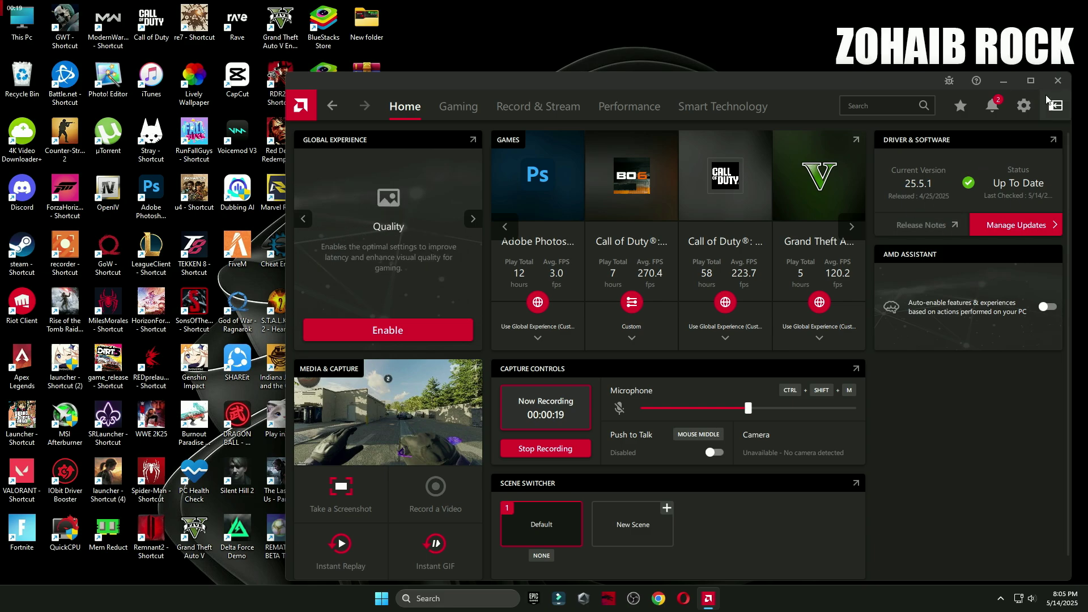
click(1058, 80)
Extract the AMD RADEON SOFTWARE OPTIMIZE PACK archive on the desktop with WinRAR and open its "1 Windows Settings Best (Registry)" folder.
drag(366, 79, 578, 162)
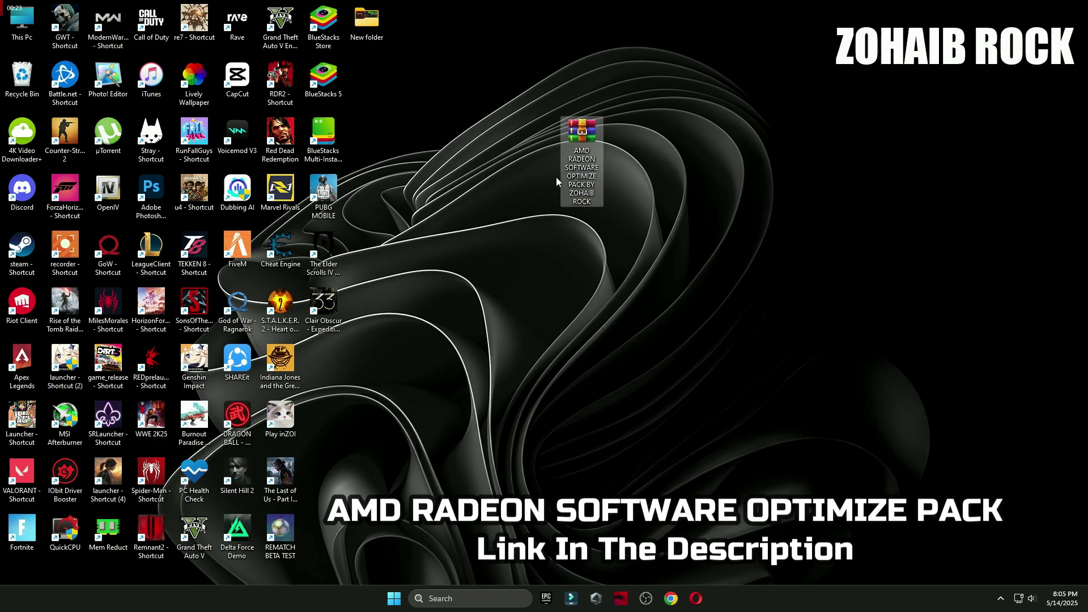
right_click(581, 158)
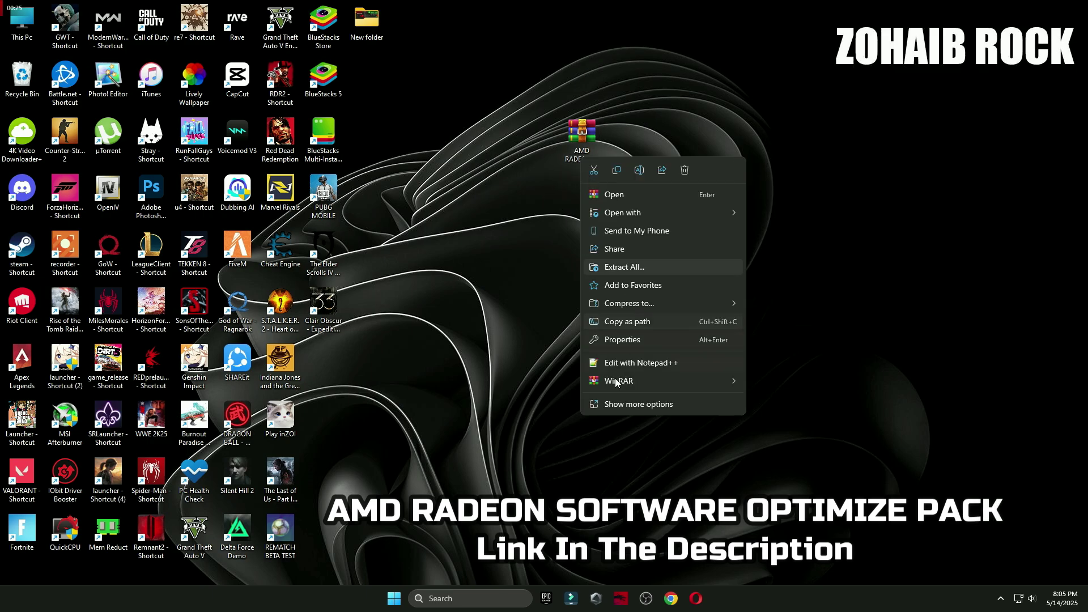
mouse_move(617, 380)
click(788, 437)
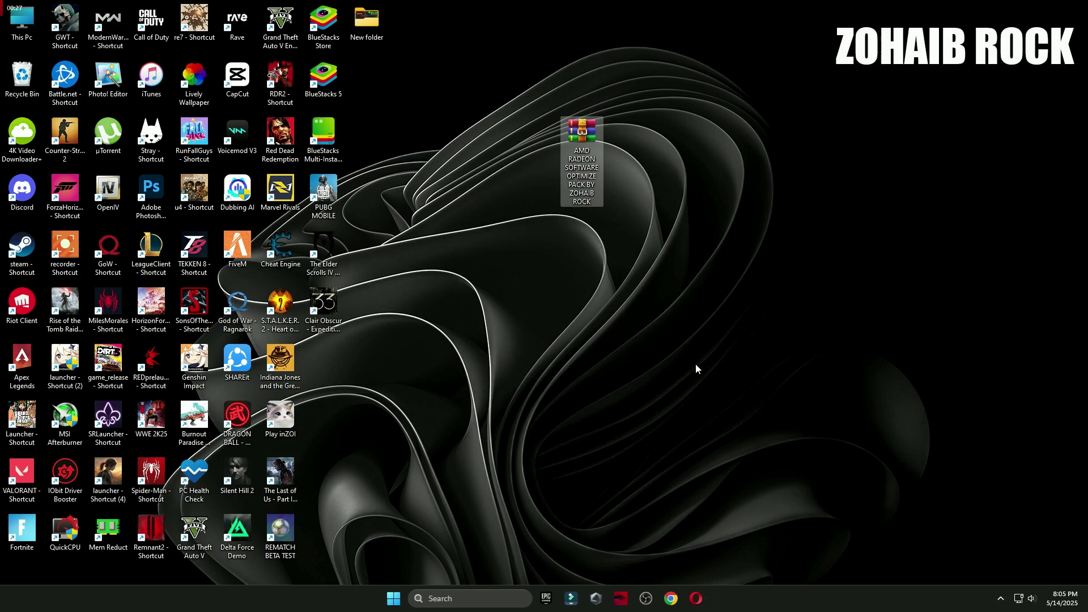
drag(329, 362, 629, 161)
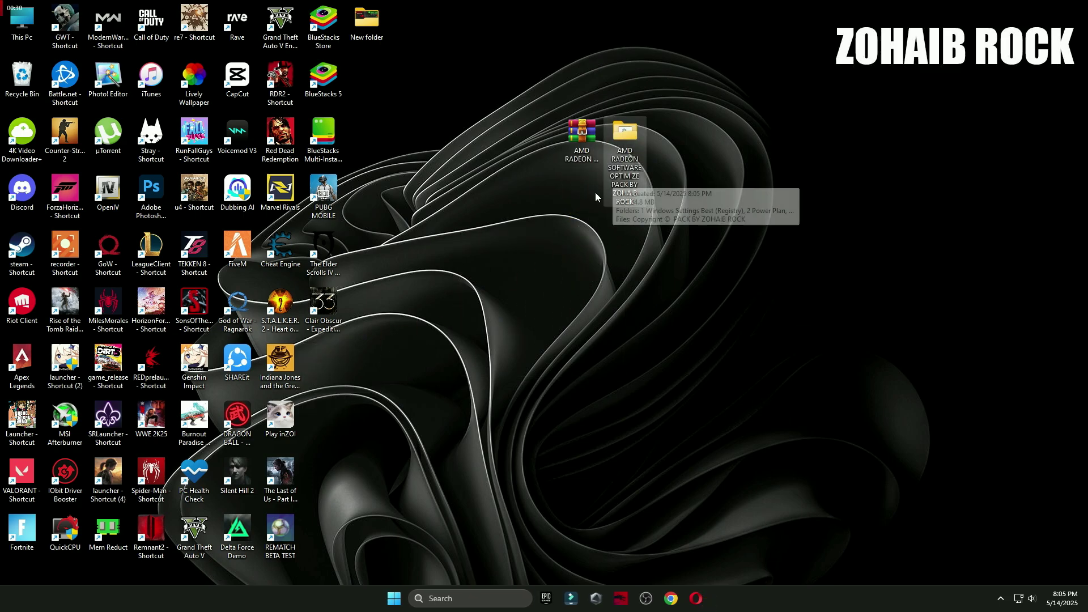
double_click(623, 136)
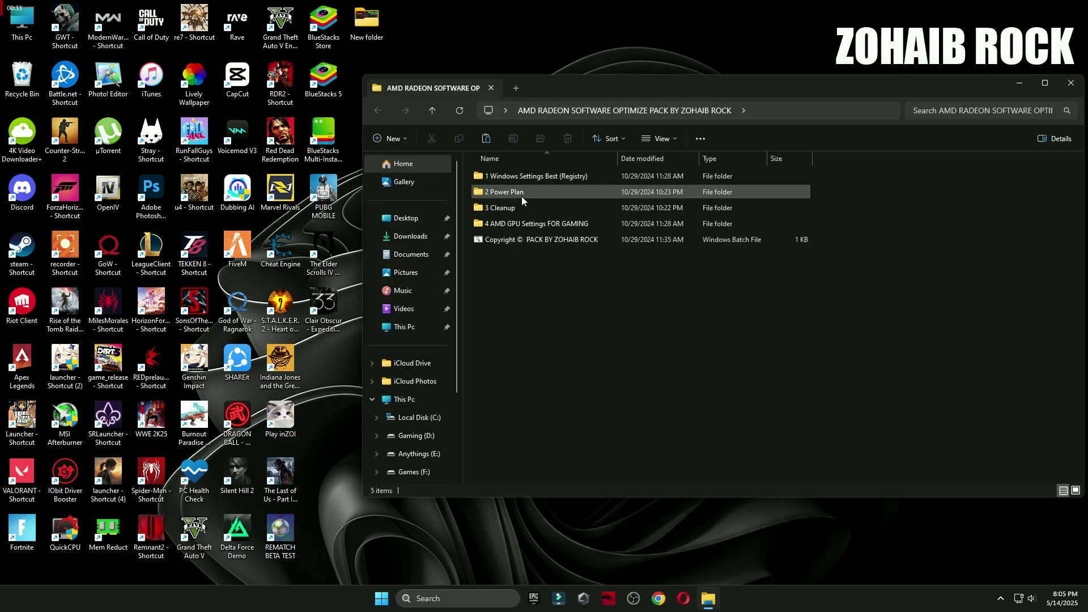
double_click(535, 178)
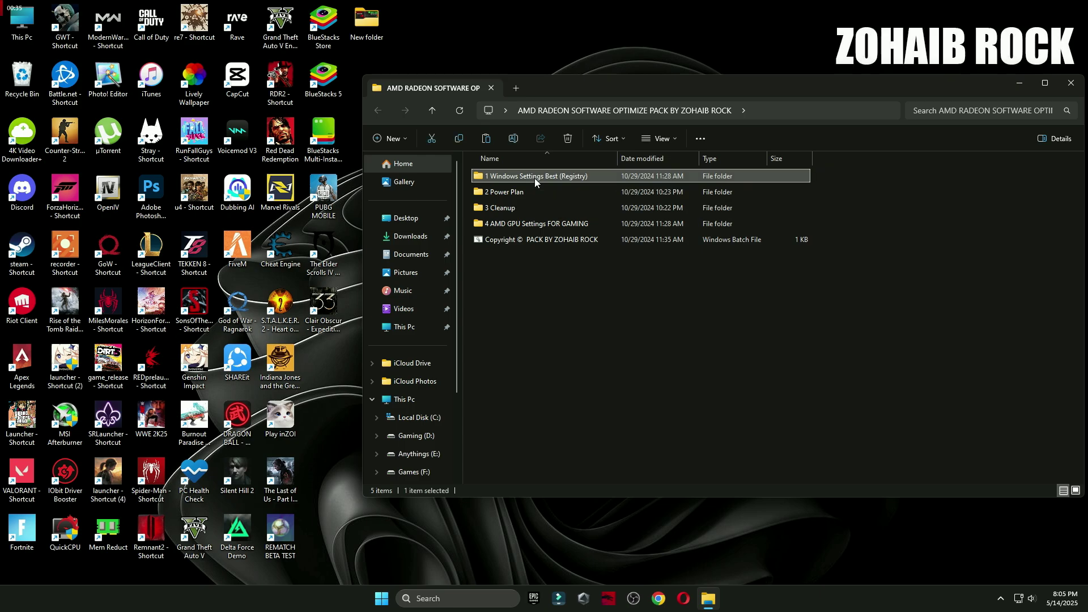
Look over the System page in Windows Settings.
key(super)
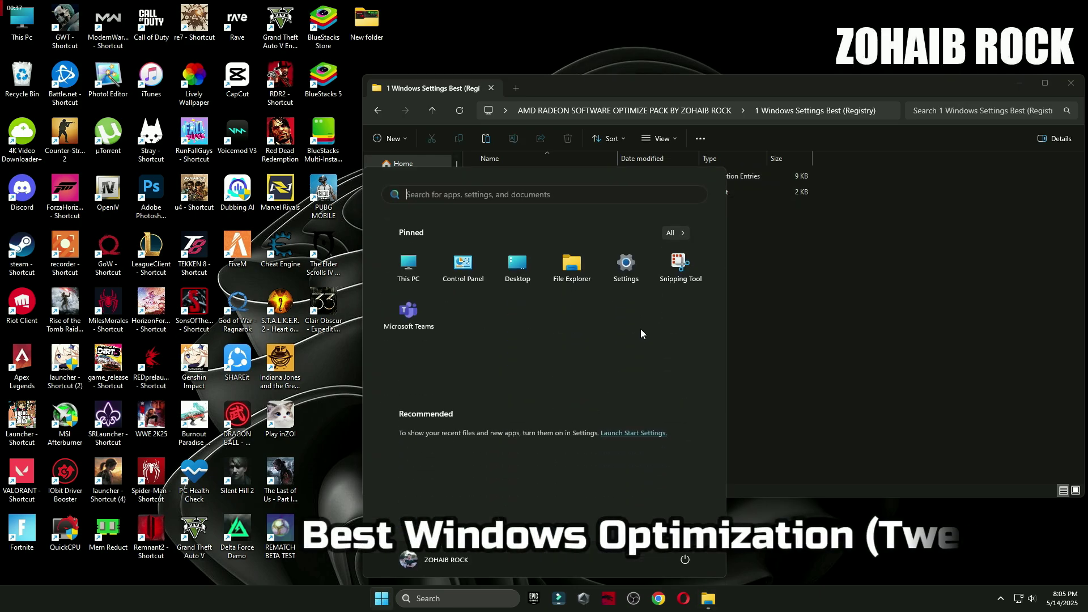
click(624, 260)
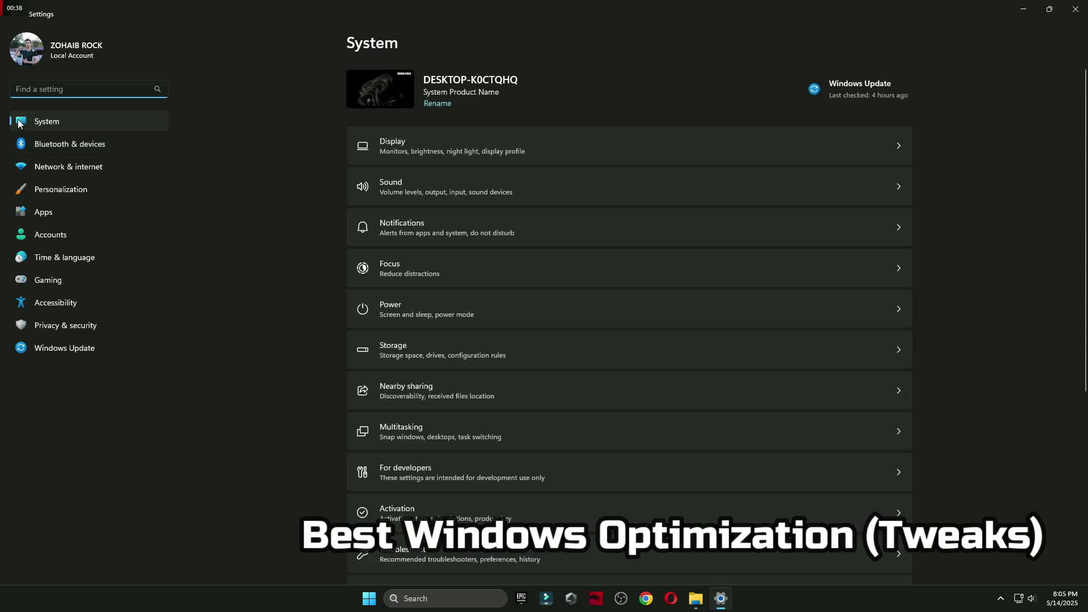
scroll(272, 258, down, 5)
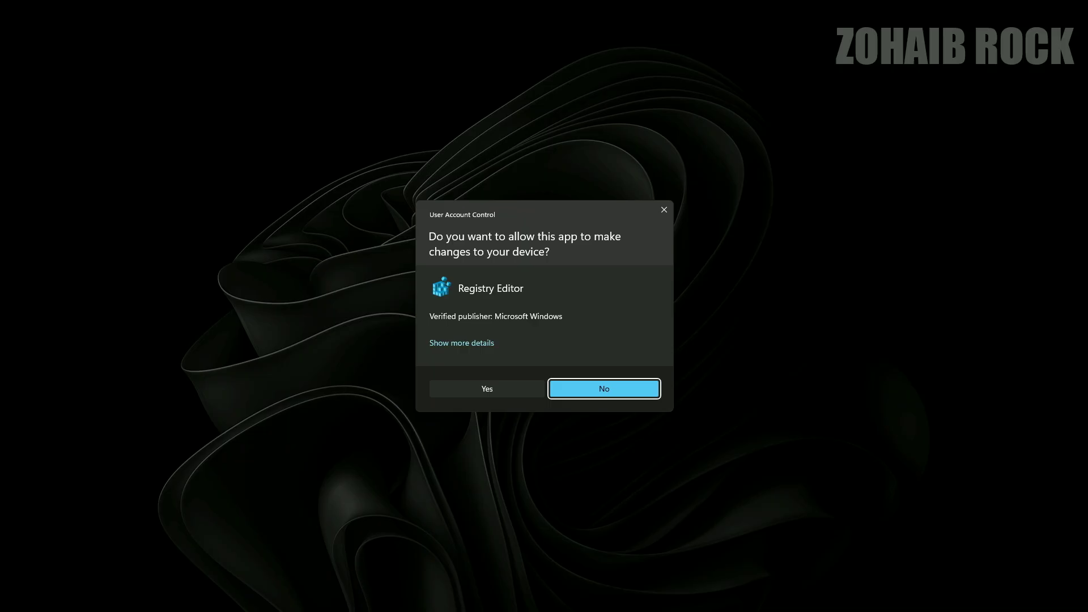
Merge the "Optimize ALL Windows Settings" registration file into the Windows registry.
click(624, 386)
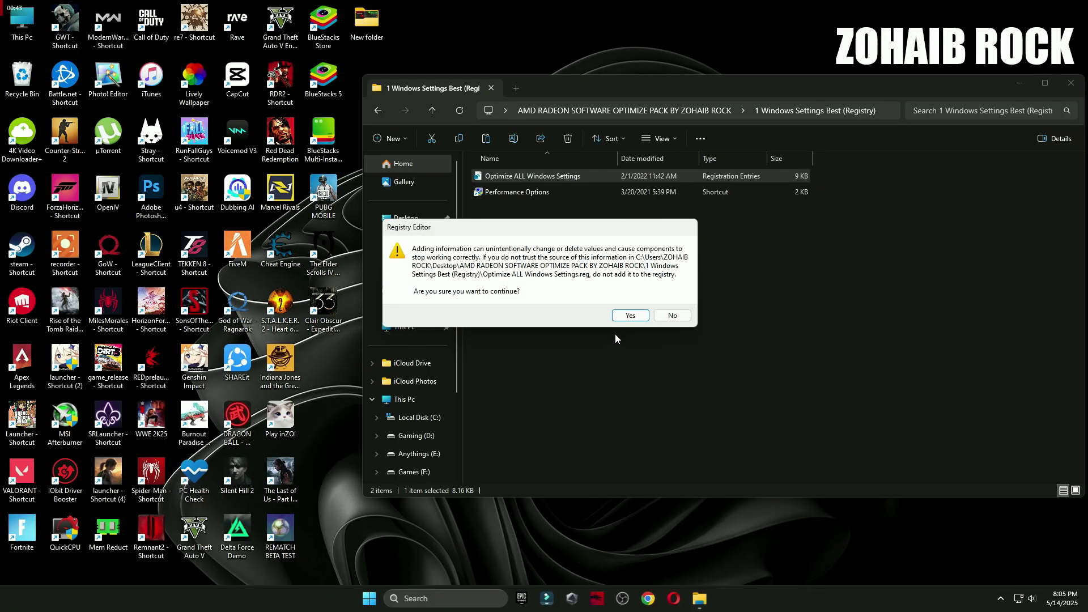
click(629, 313)
click(675, 301)
Open the Performance Options shortcut and accept "Let Windows choose what's best for my computer" for the visual effects.
double_click(549, 193)
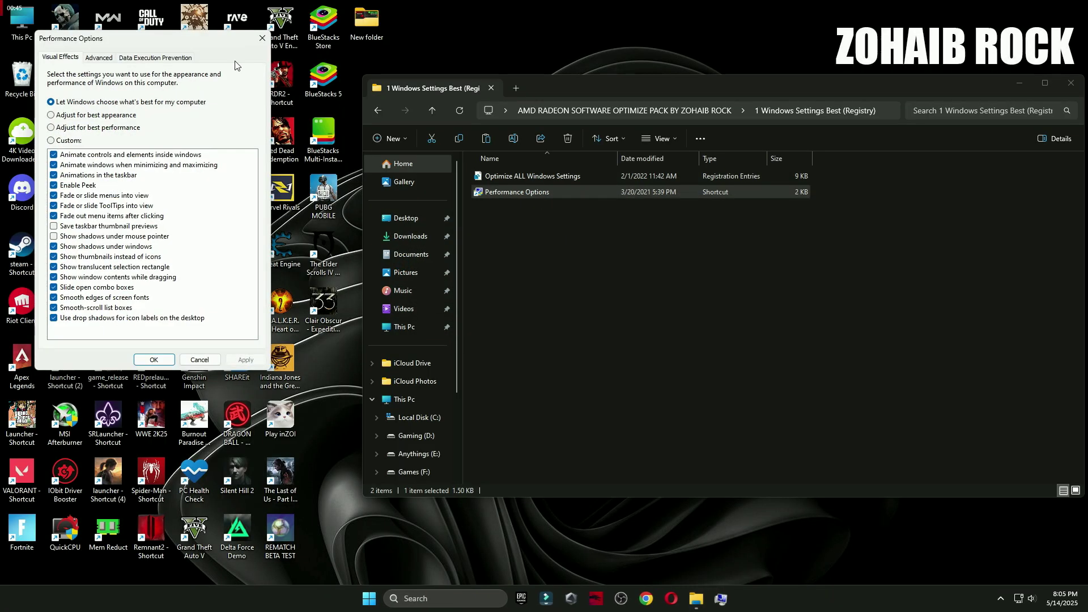
drag(229, 34, 638, 100)
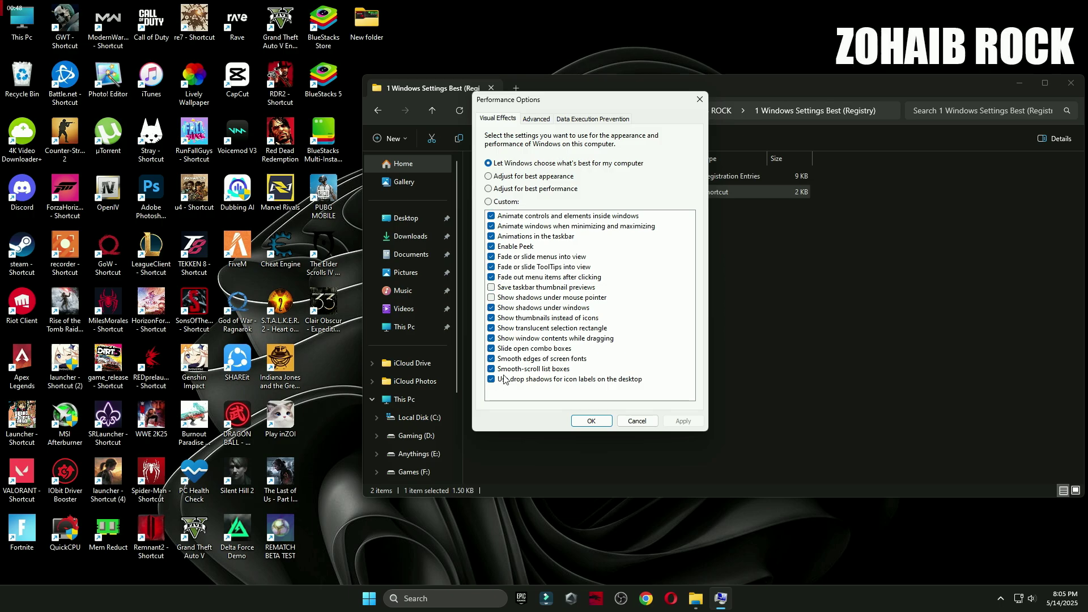
click(599, 426)
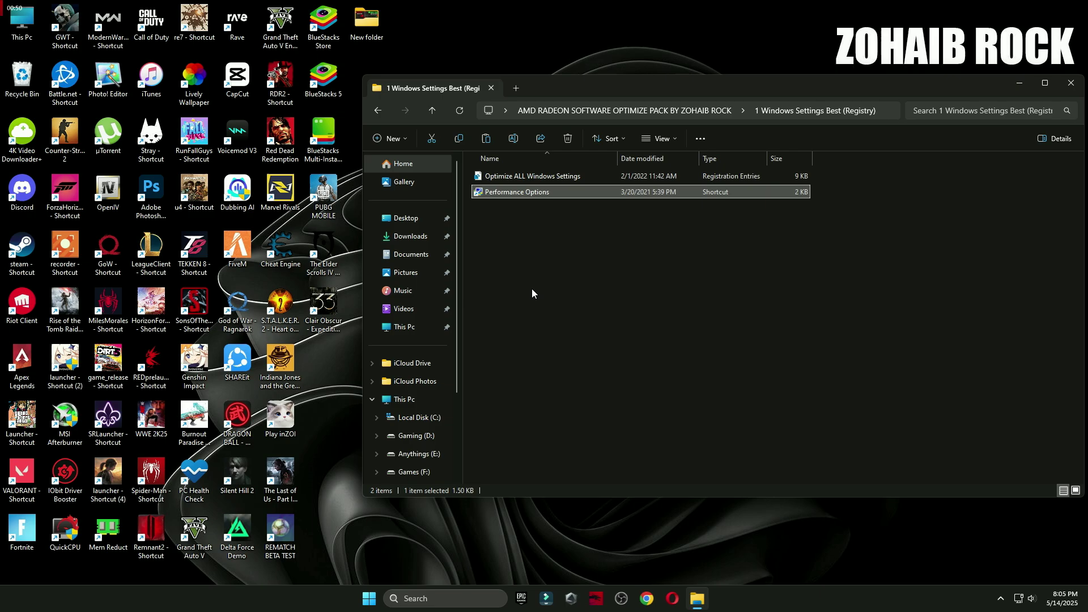
Open the pack's "2 Power Plan" folder, and launch Quick CPU from the desktop with the folder window minimized.
click(378, 111)
click(512, 192)
double_click(512, 192)
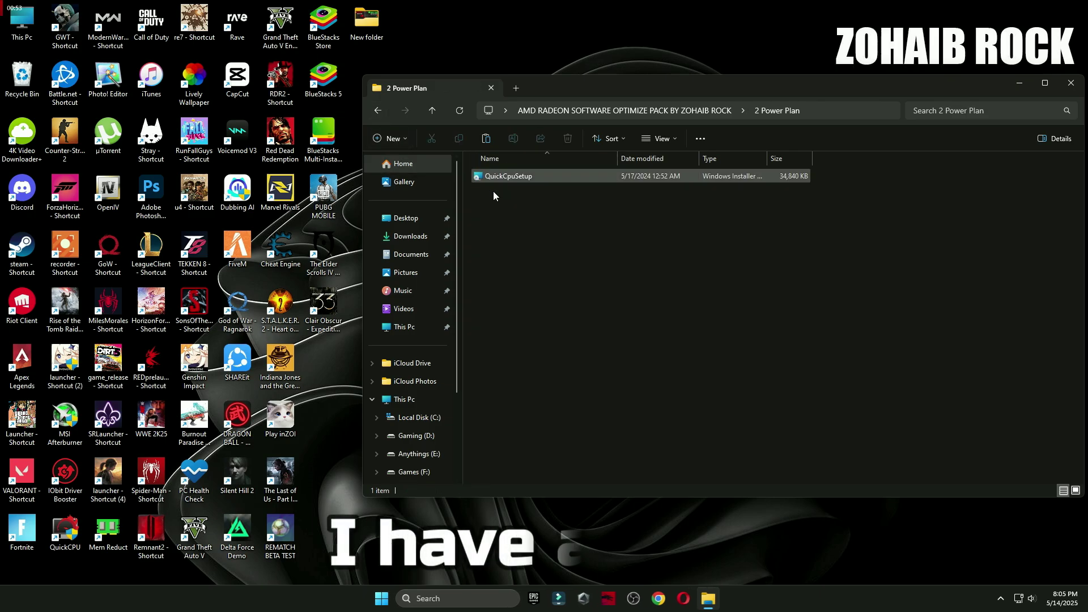
double_click(65, 541)
click(501, 400)
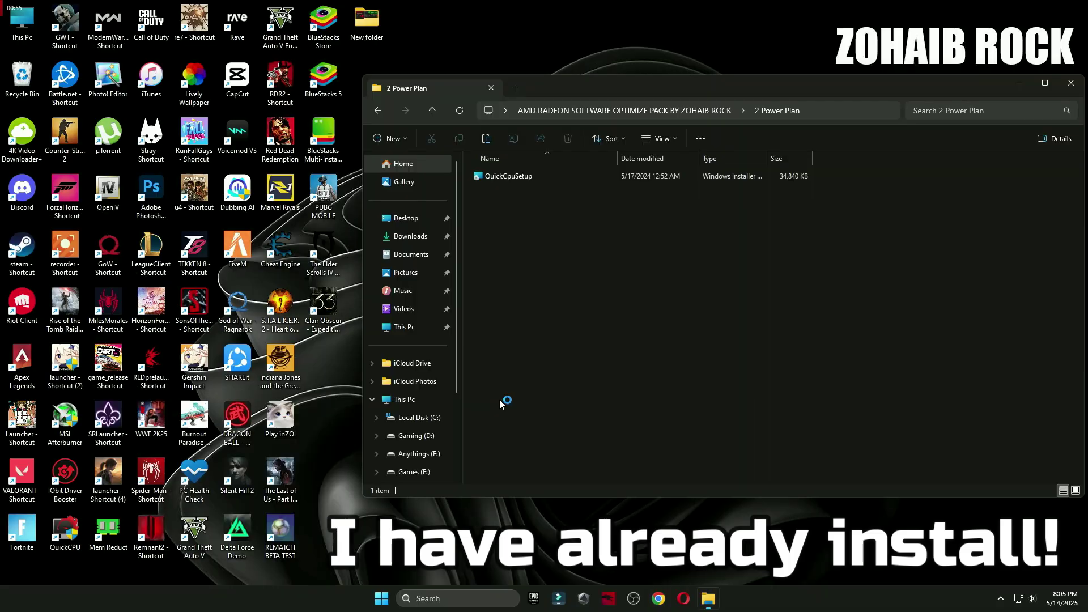
click(1018, 83)
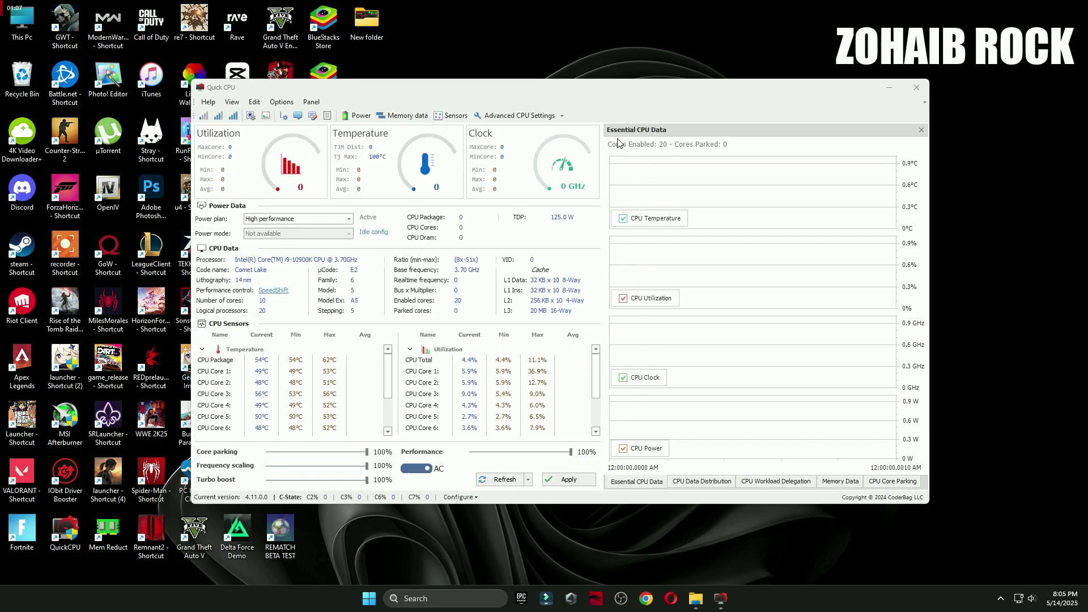
Select High performance as the power plan in Quick CPU.
click(644, 334)
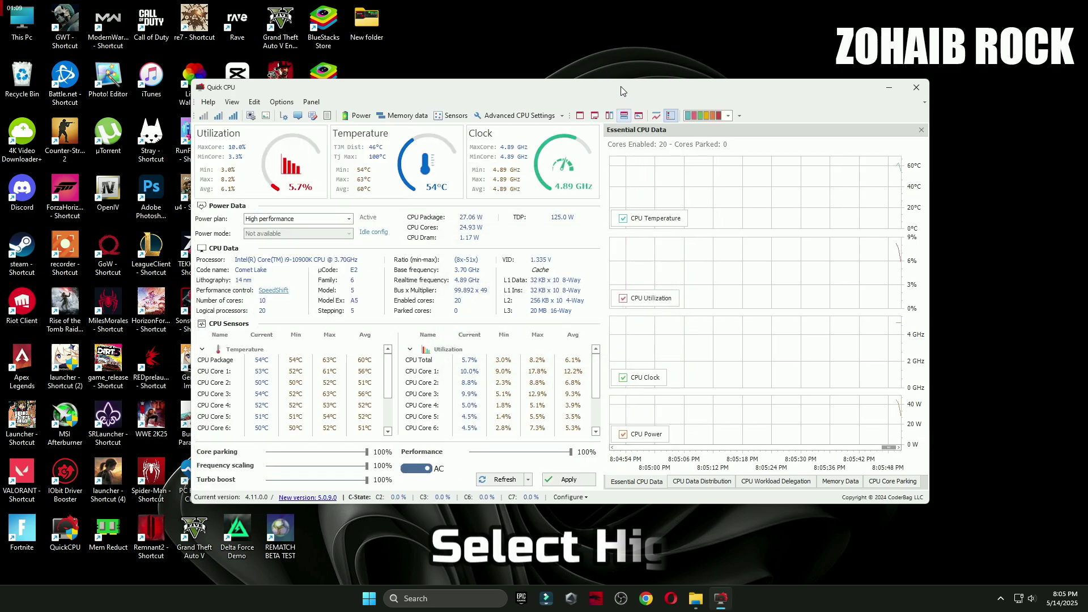
drag(621, 88, 768, 104)
click(447, 234)
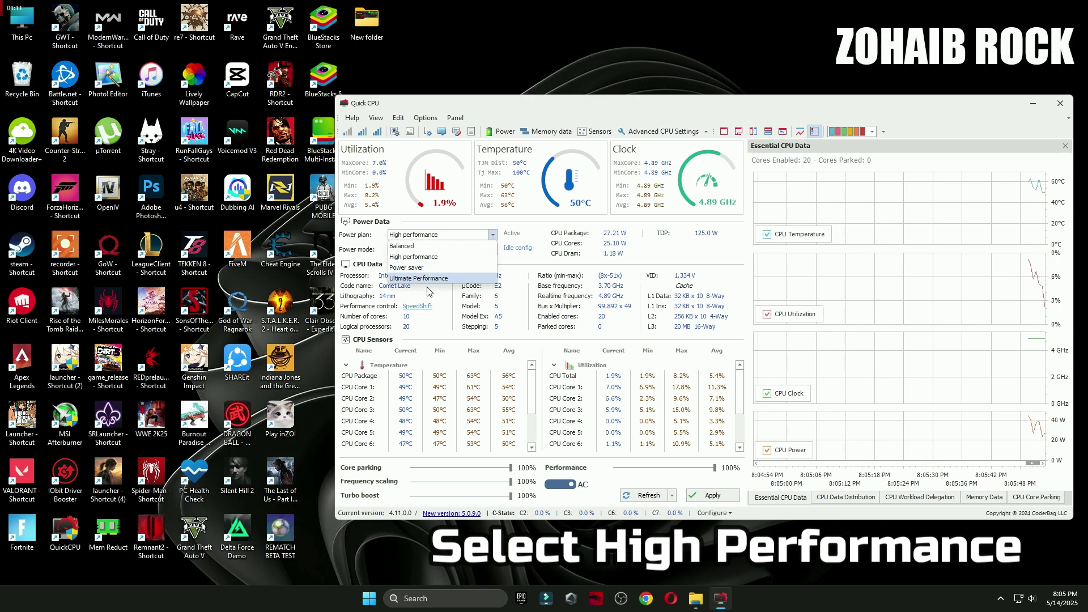
click(464, 256)
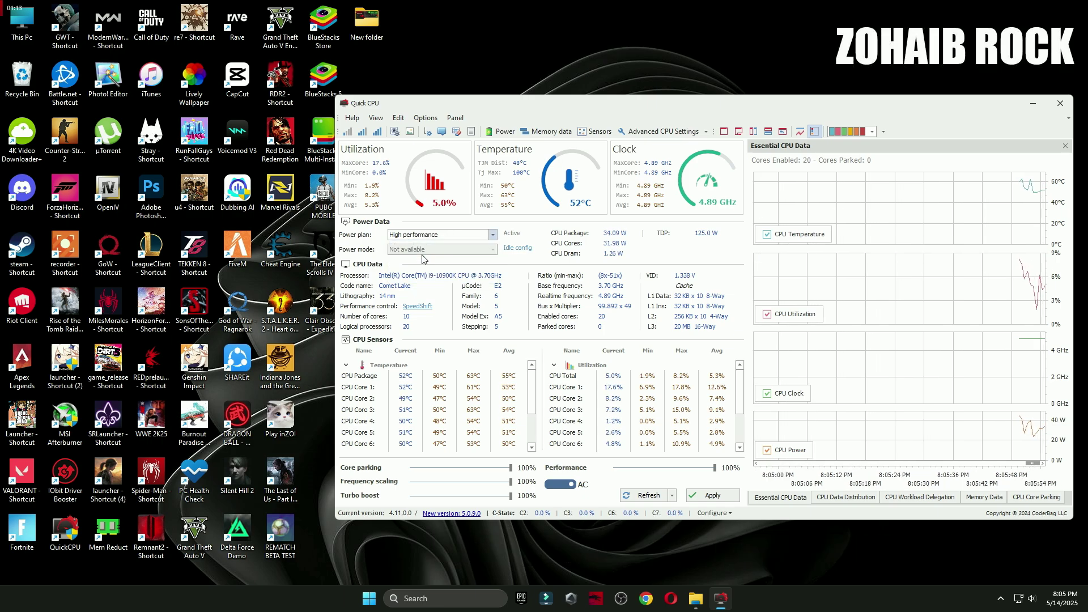
Apply 100% for core parking, frequency scaling, turbo boost and performance, and close Quick CPU.
click(357, 482)
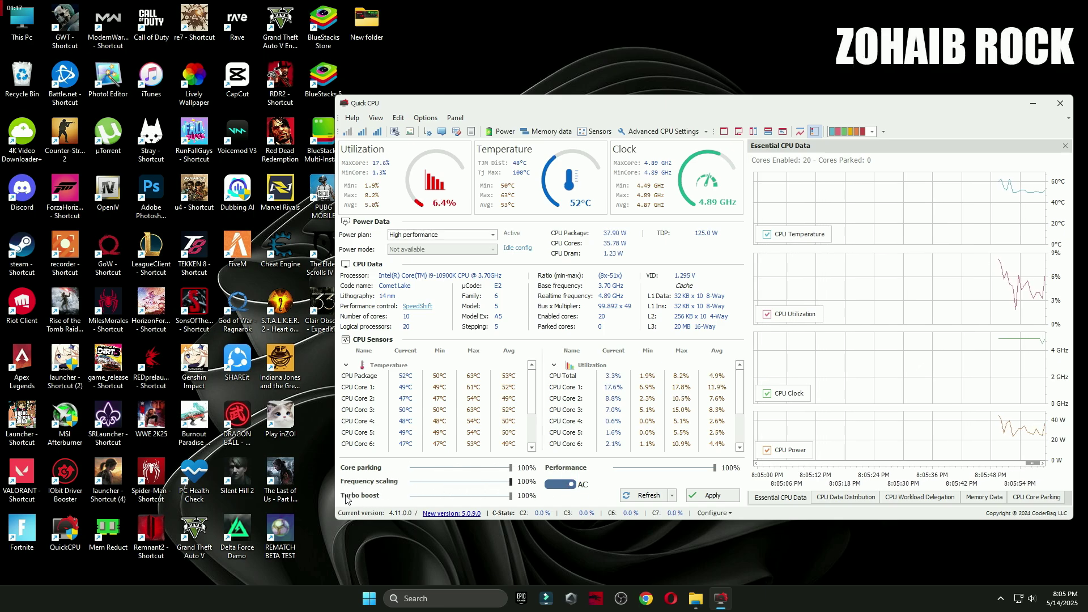
drag(481, 499, 512, 496)
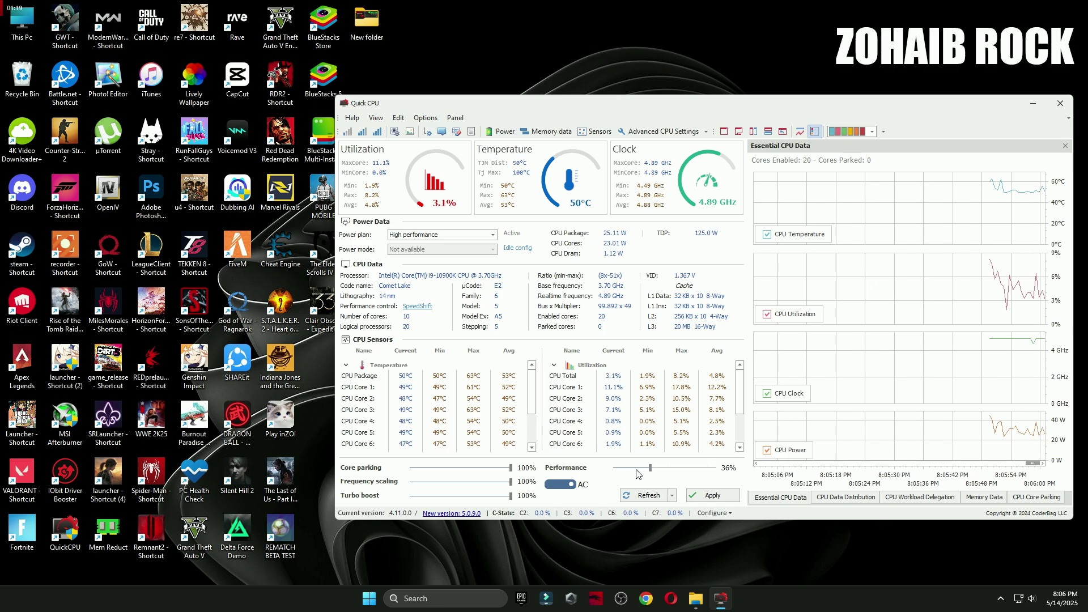
click(714, 496)
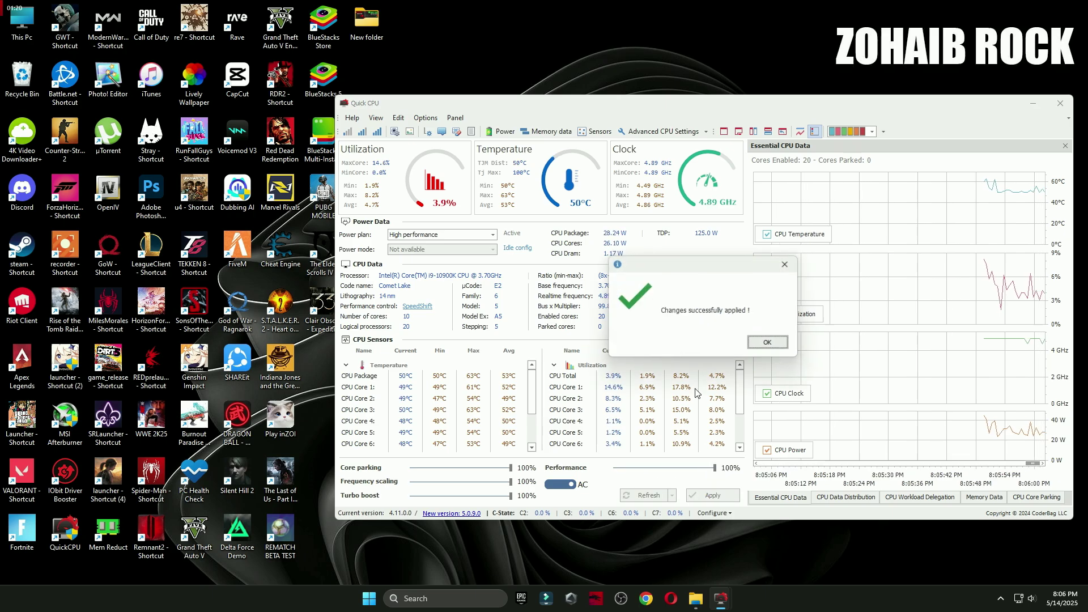
click(766, 343)
click(1060, 103)
Search Windows for "power" and check the active plan under "Choose a power plan", closing Power Options when finished.
click(454, 600)
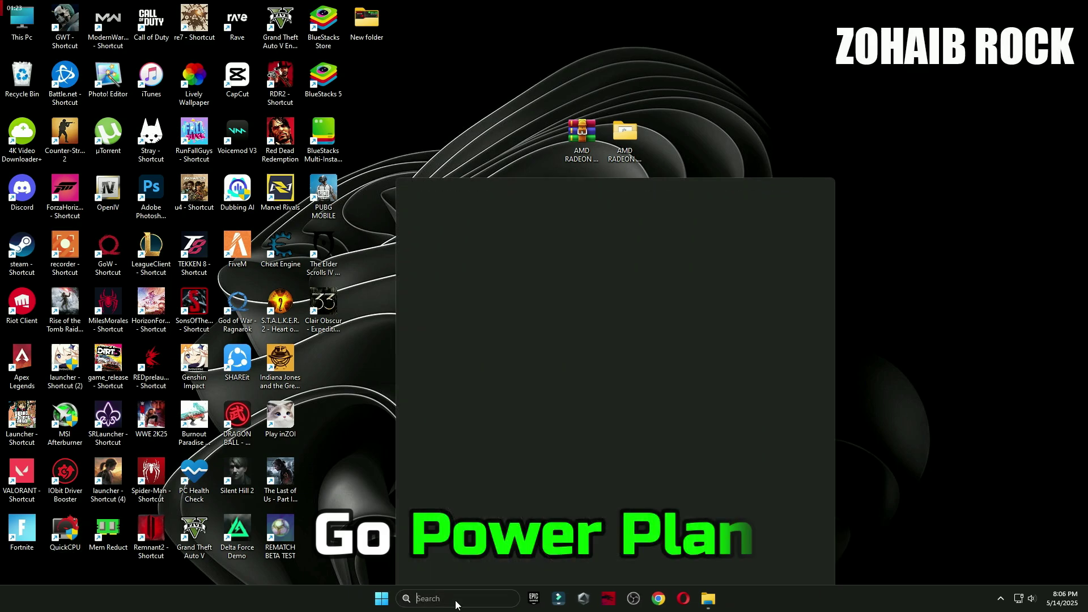
text(power)
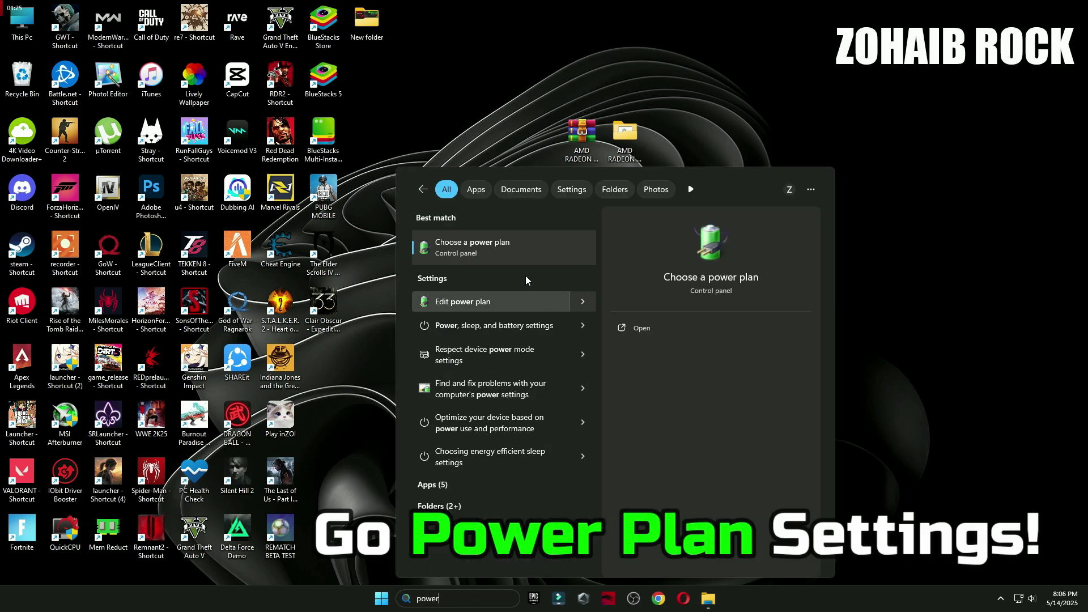
click(485, 248)
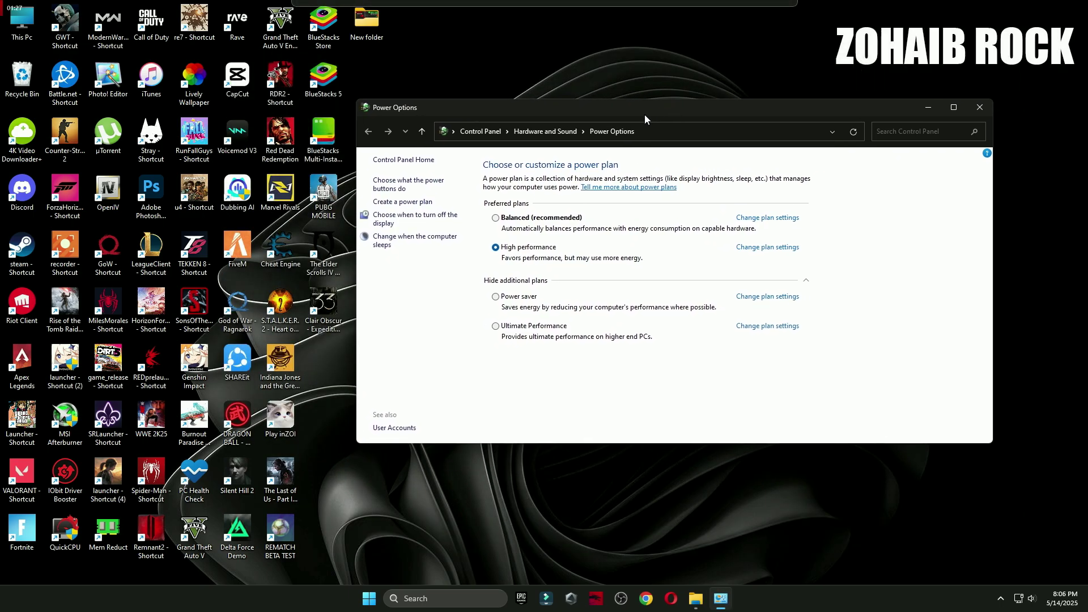
drag(645, 119, 642, 119)
click(524, 279)
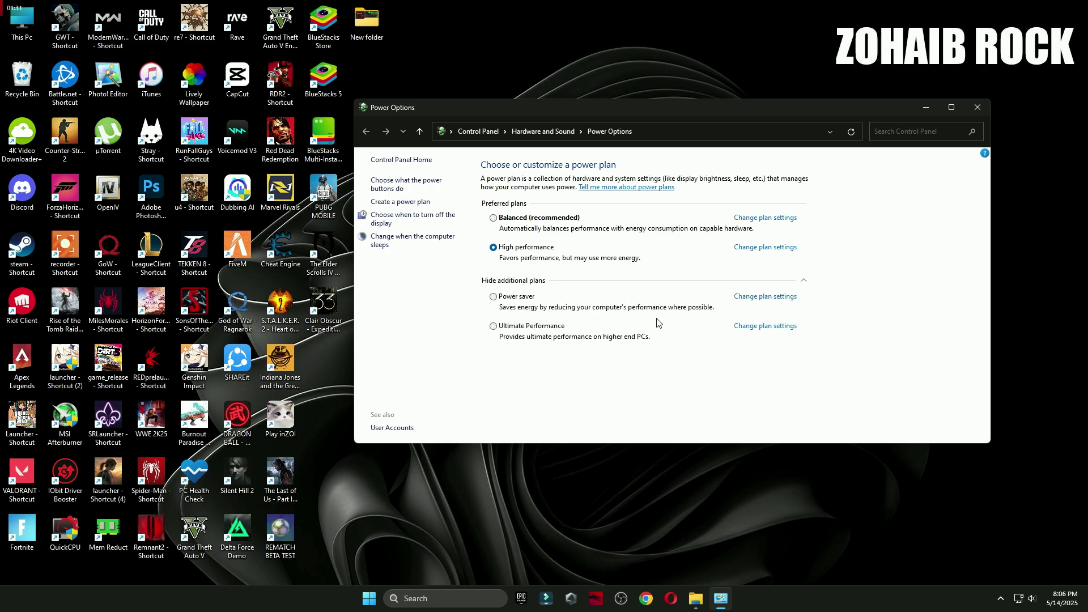
click(791, 282)
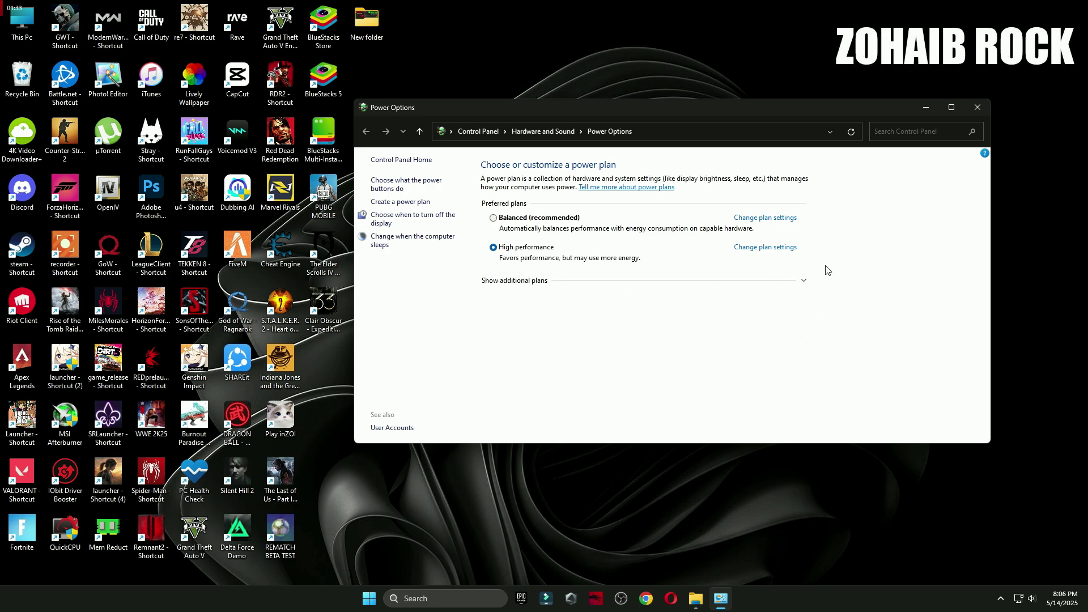
click(978, 107)
Return to the optimization pack in File Explorer and open its "3 Cleanup" folder.
click(708, 598)
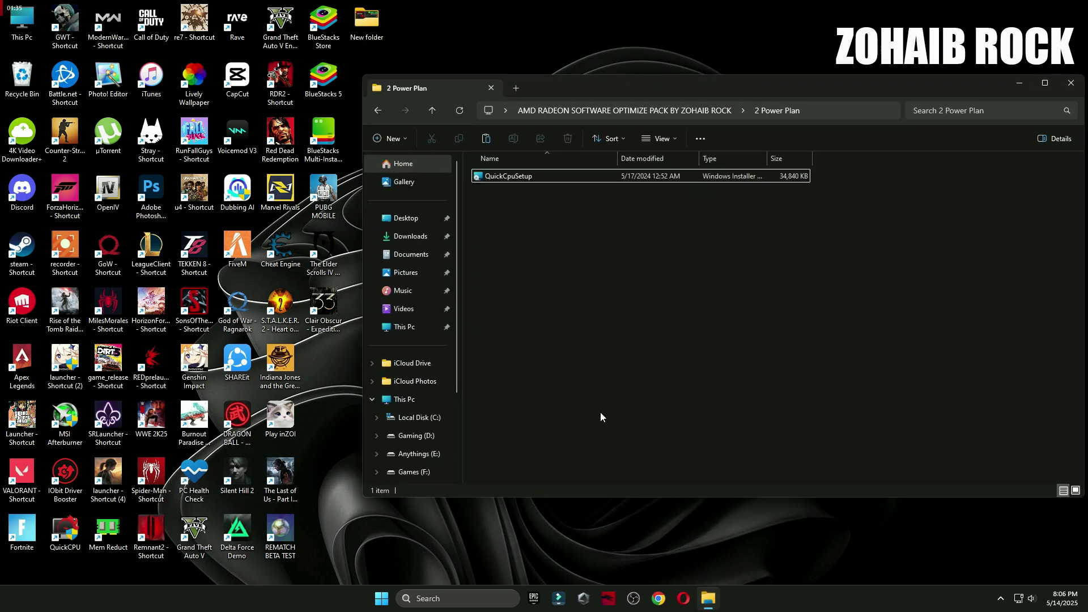
double_click(508, 208)
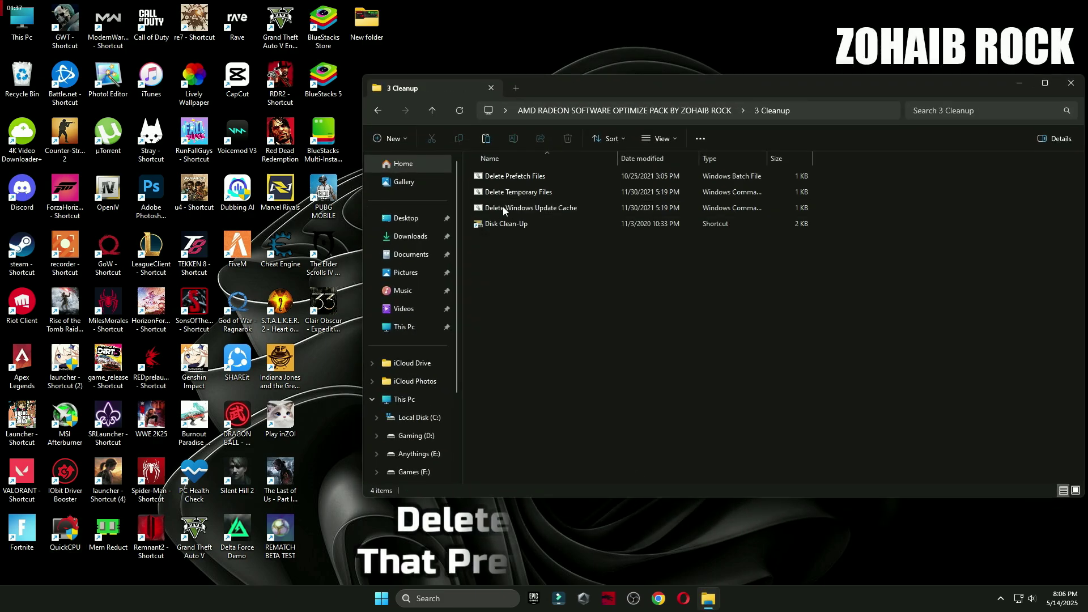
Run the Delete Prefetch Files, Delete Temporary Files and Delete Windows Update Cache scripts from the cleanup folder.
click(502, 176)
double_click(505, 192)
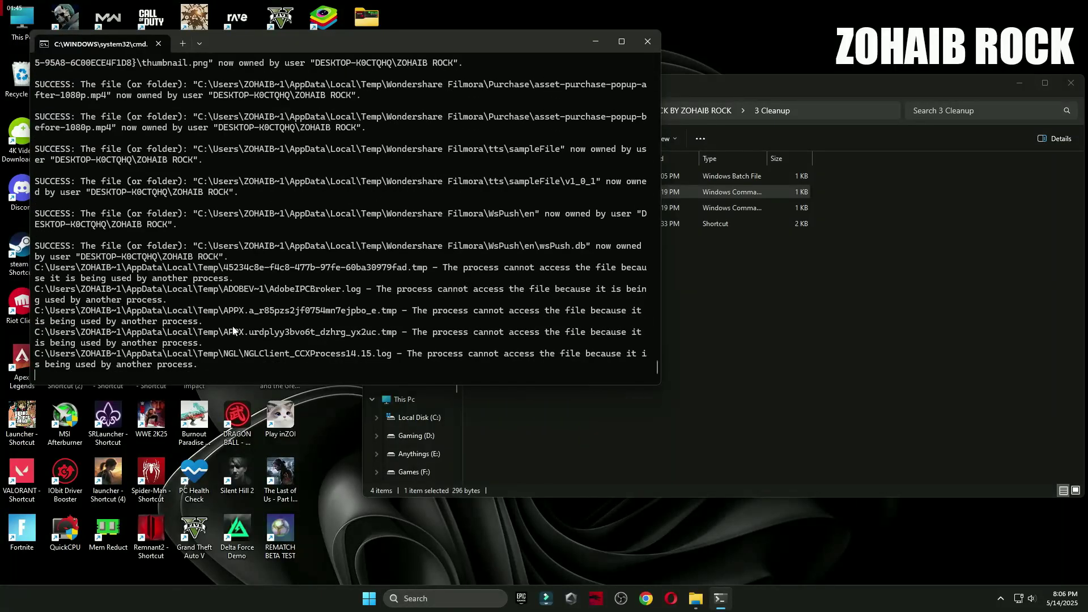
key(Return)
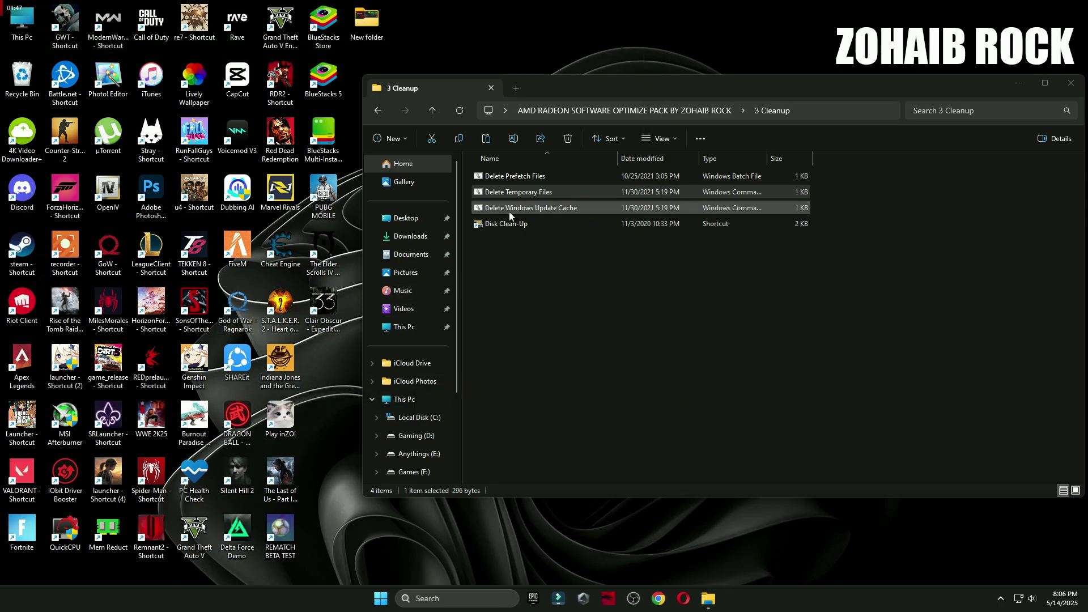
click(509, 212)
key(Return)
key(Return)
Launch Disk Clean-Up from the cleanup folder and choose drive C: for cleaning.
double_click(506, 224)
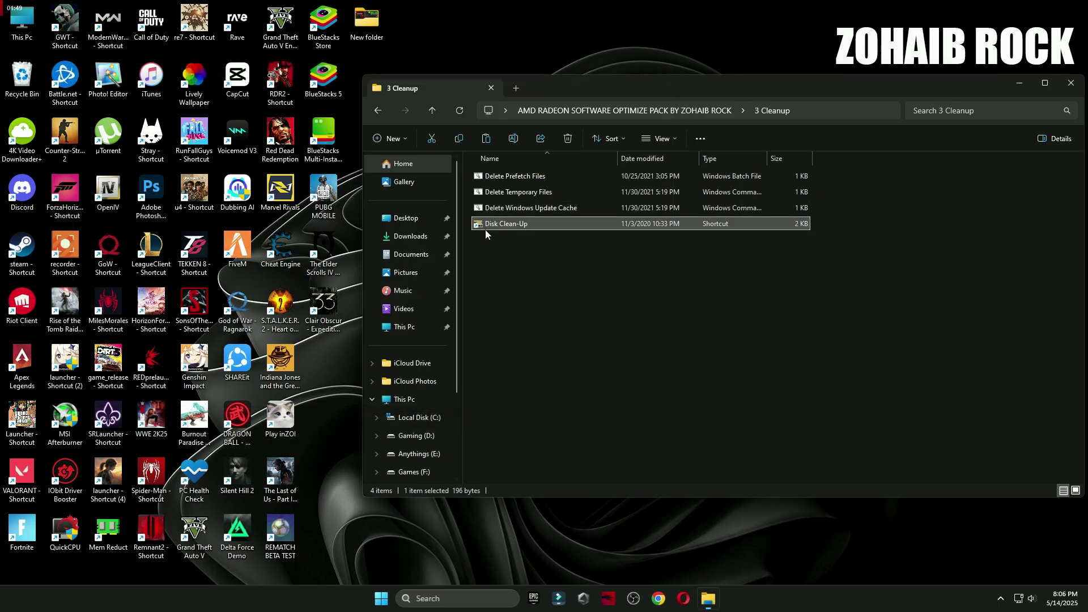
click(1020, 85)
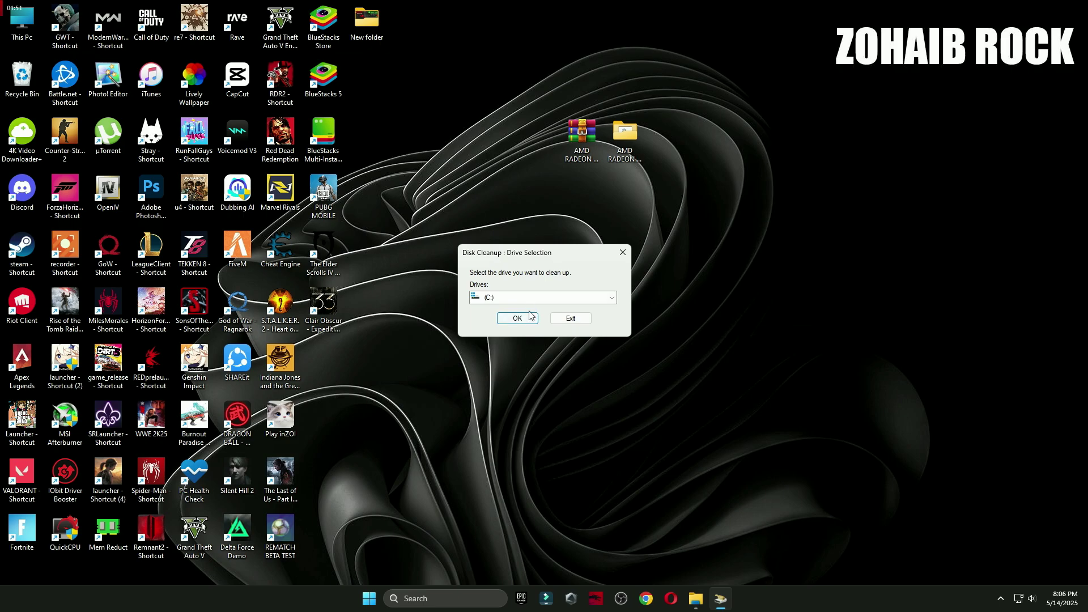
click(530, 317)
drag(212, 97, 621, 93)
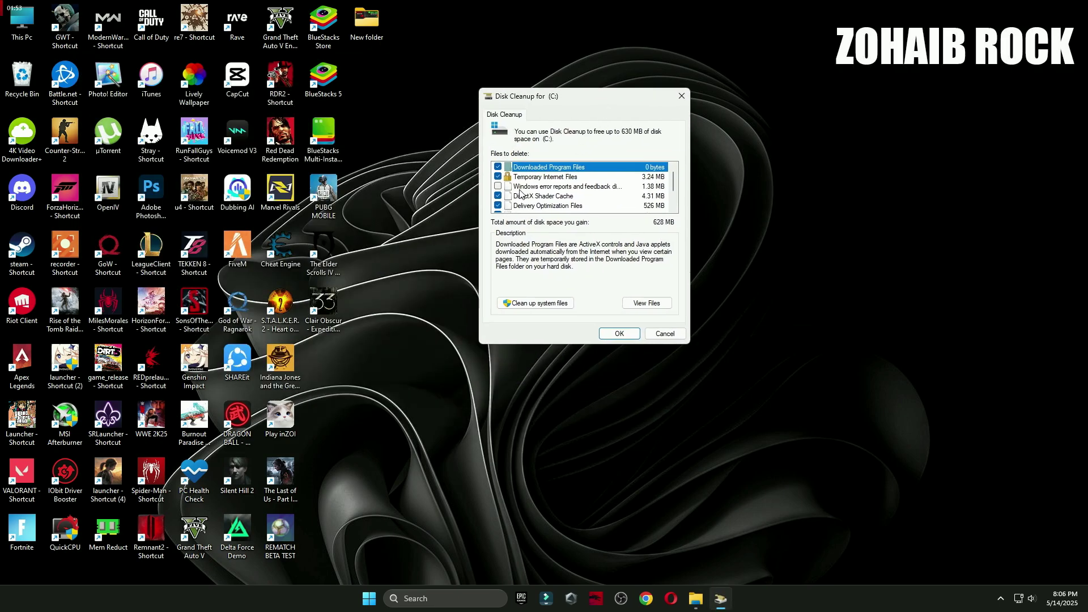
Include Windows error reports and feedback diagnostics in the files to delete, and confirm the cleanup of drive C:.
click(498, 187)
scroll(504, 195, down, 1)
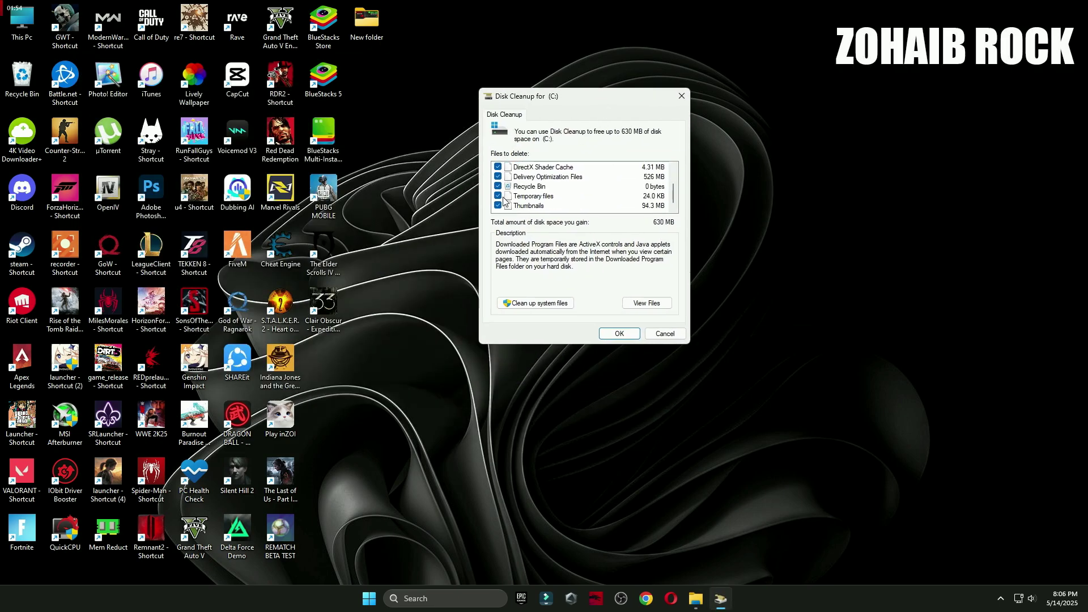
click(618, 334)
click(558, 306)
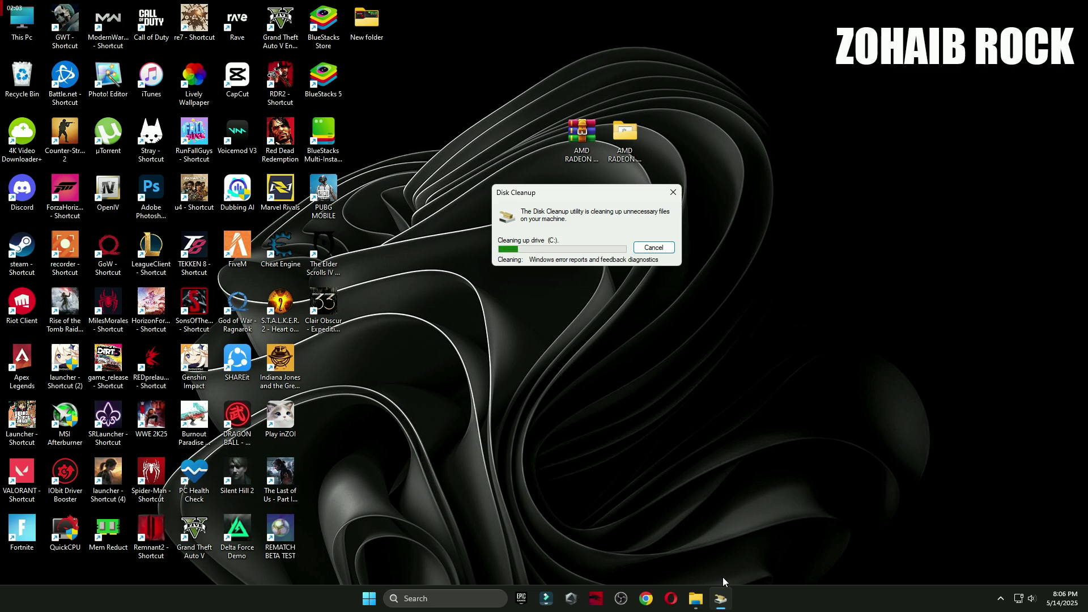
Return to the optimization pack in File Explorer and open its "4 AMD GPU Settings FOR GAMING" folder.
click(696, 599)
key(alt+Left)
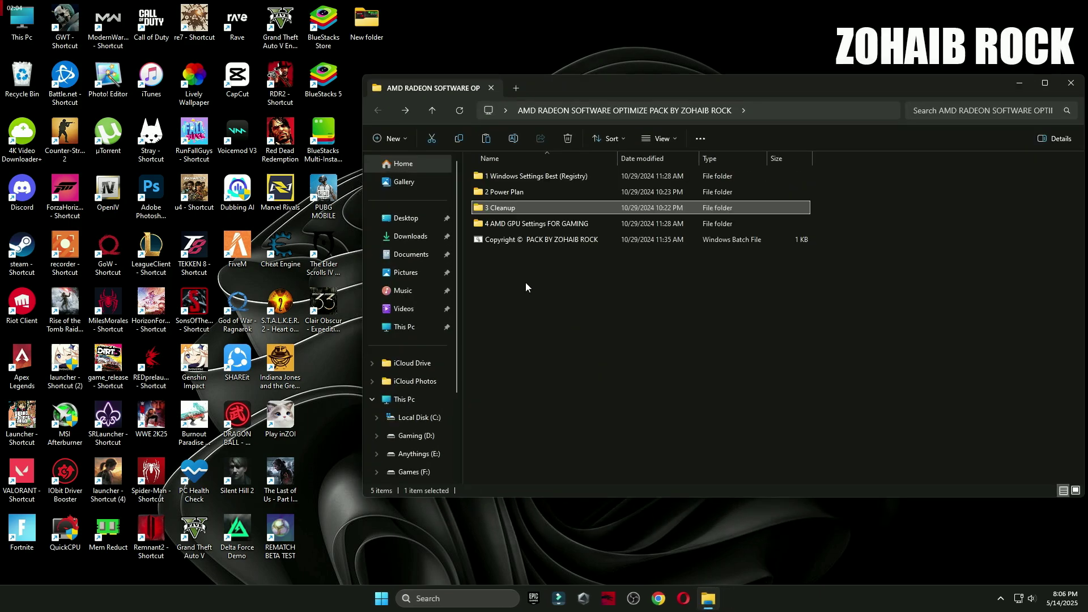
double_click(518, 226)
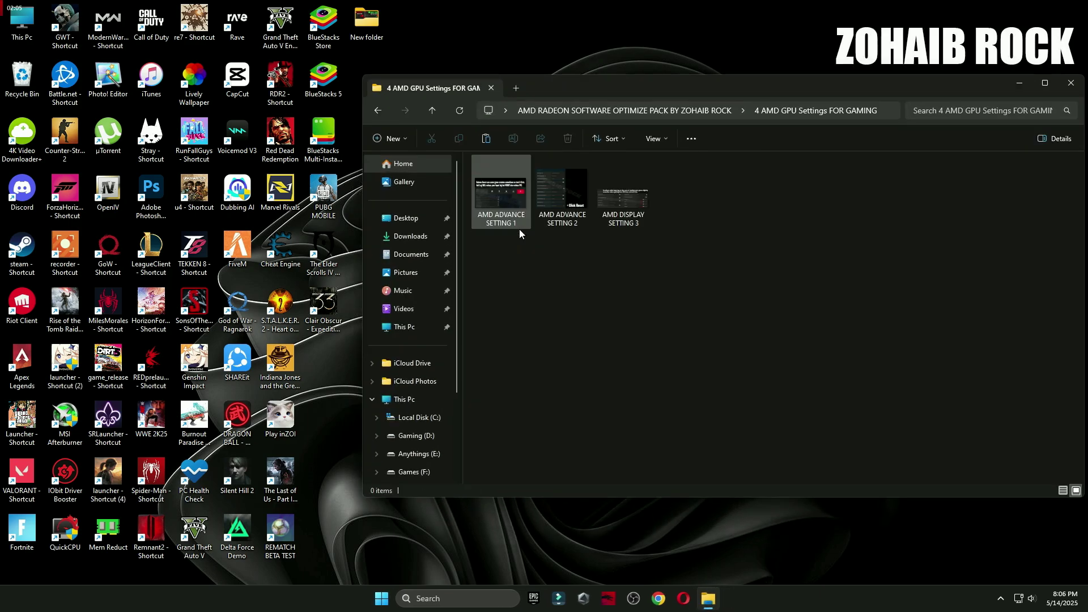
View the AMD ADVANCE SETTING 1, AMD ADVANCE SETTING 2 and AMD DISPLAY SETTING 3 images, closing the viewer and folder when finished.
double_click(495, 203)
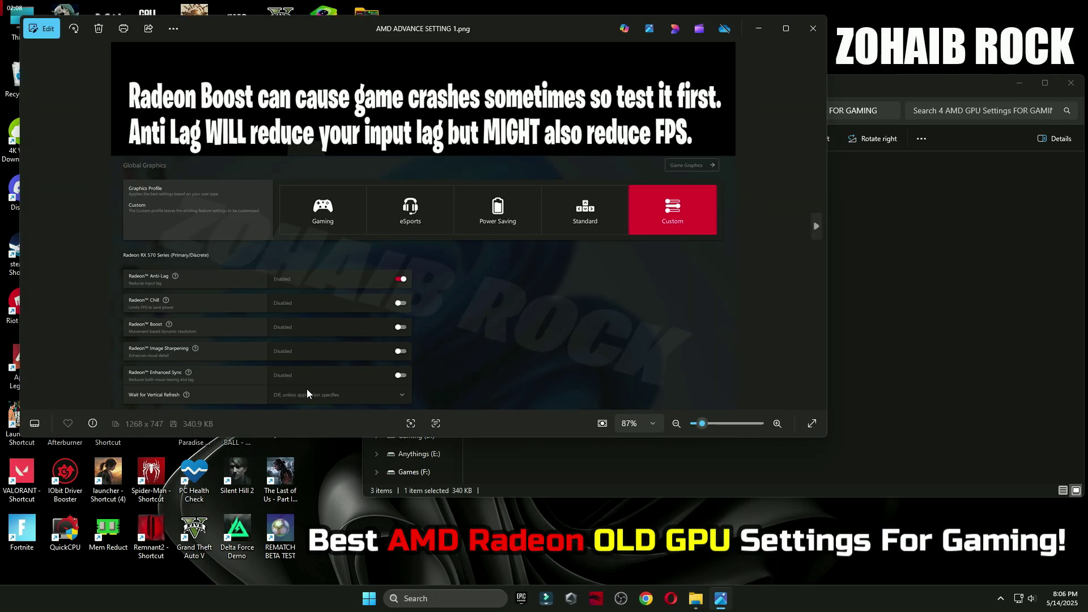
key(Right)
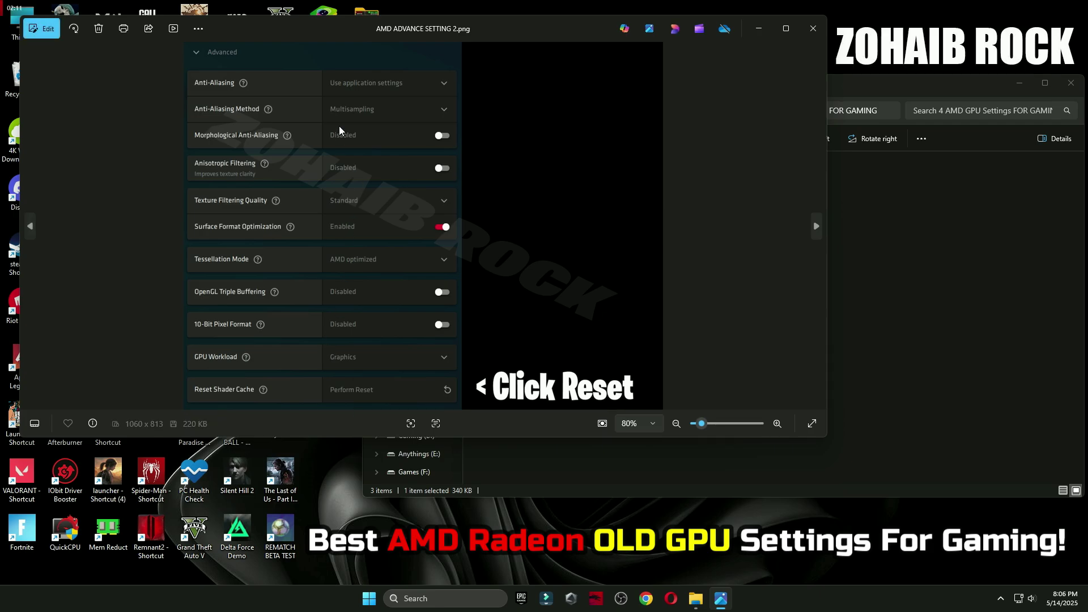
key(Right)
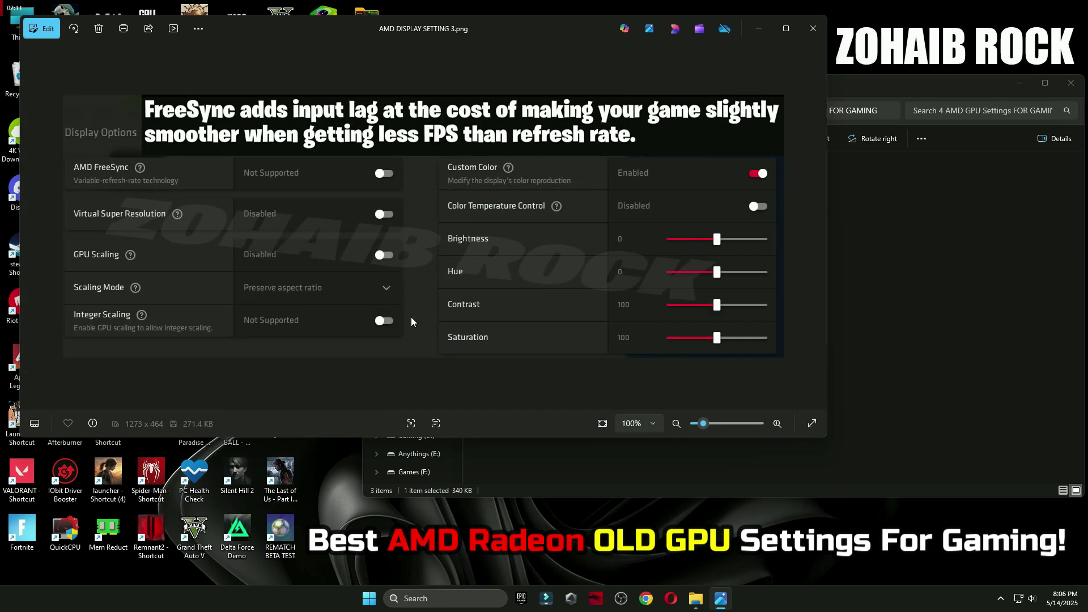
click(812, 30)
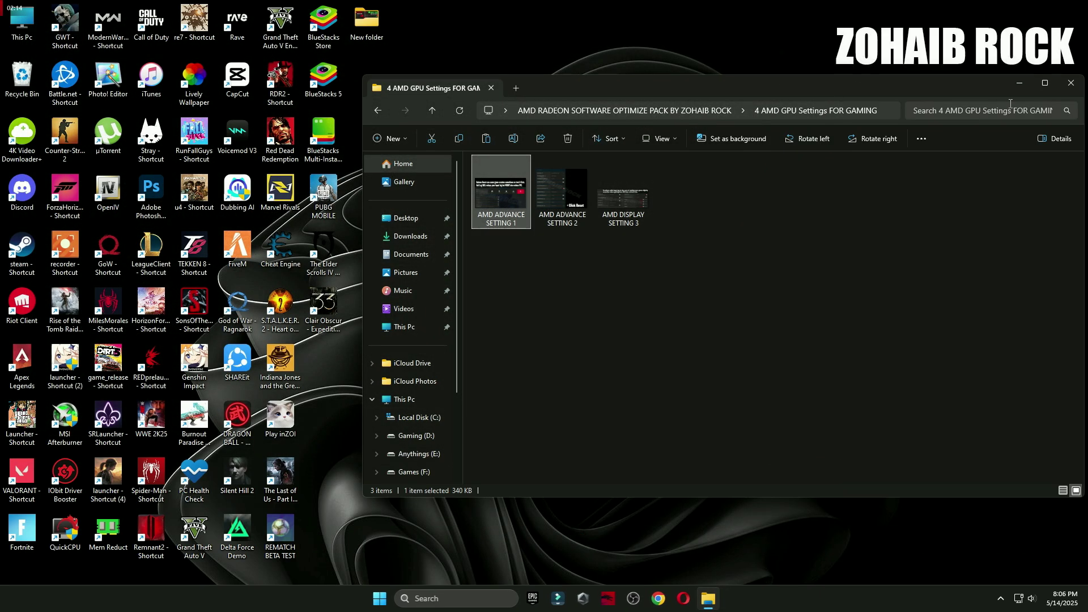
click(1076, 89)
Open AMD Software: Adrenalin Edition from the desktop and go to its Gaming graphics settings.
right_click(460, 138)
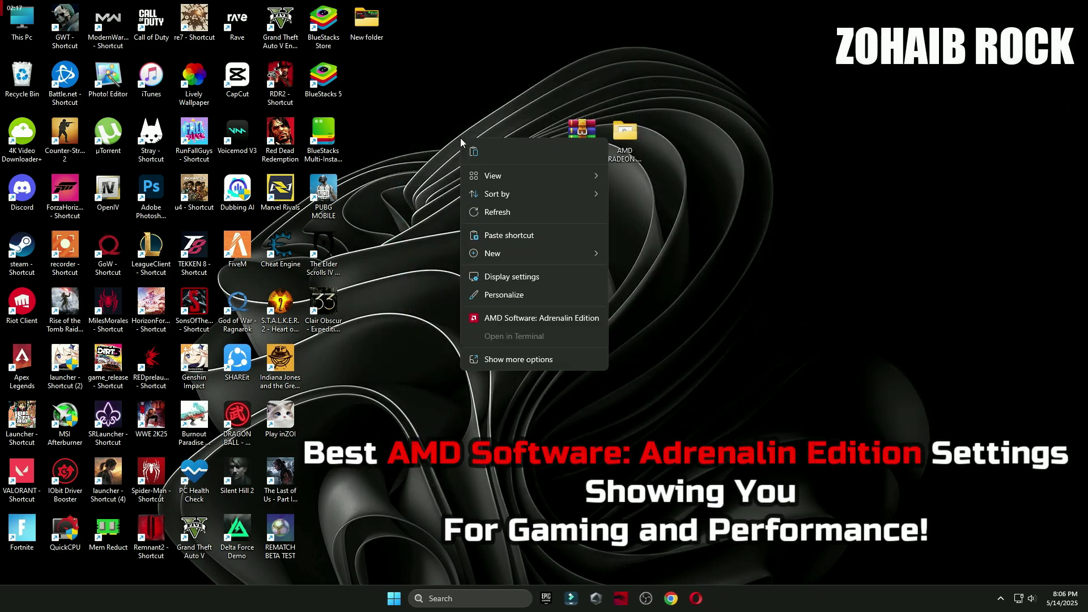
click(519, 318)
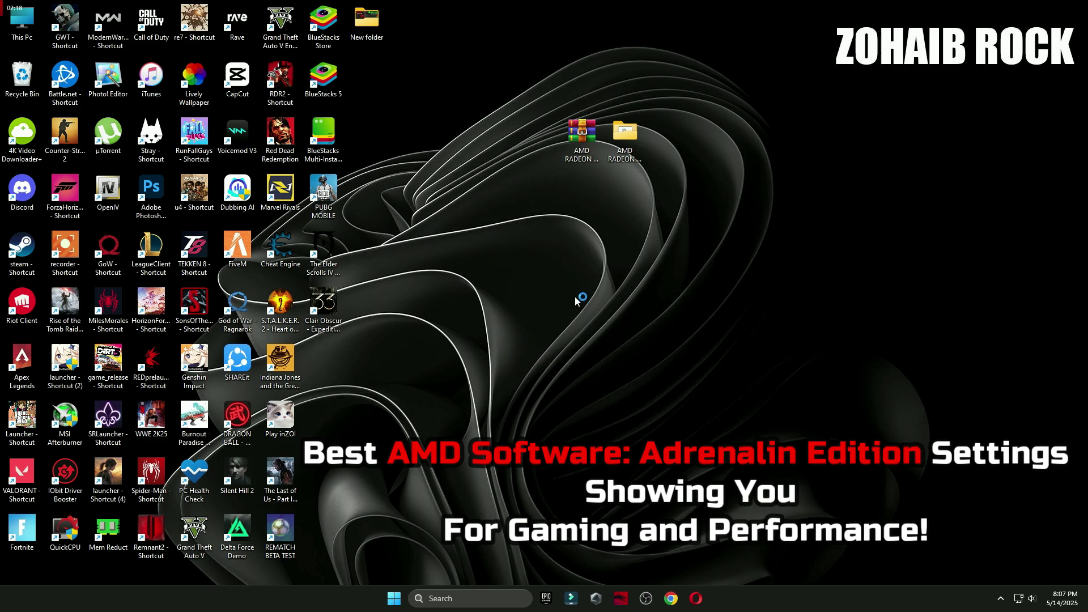
drag(609, 46, 758, 81)
click(460, 102)
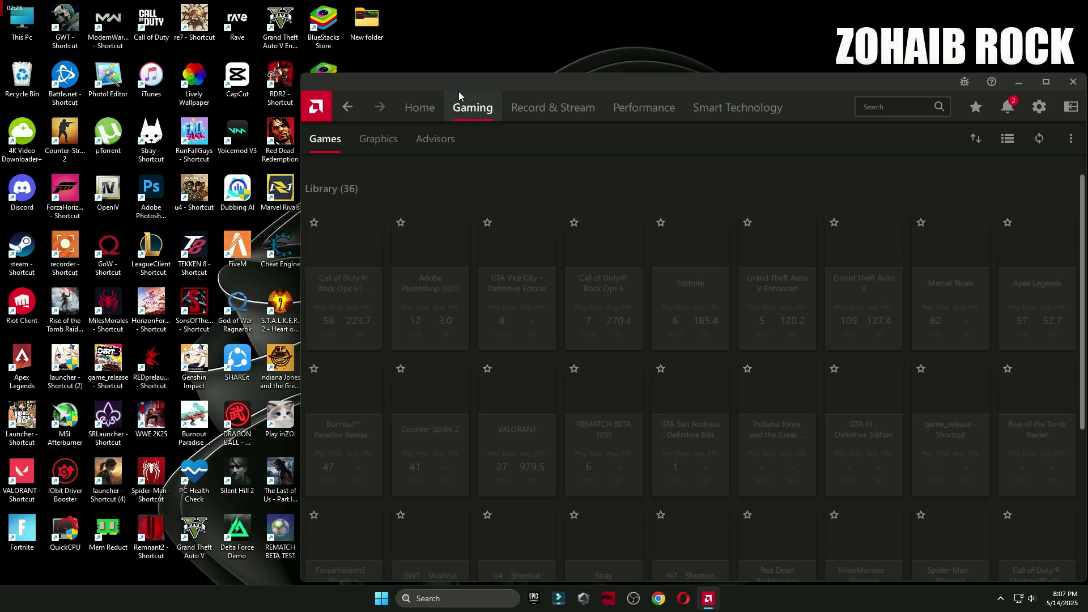
click(396, 148)
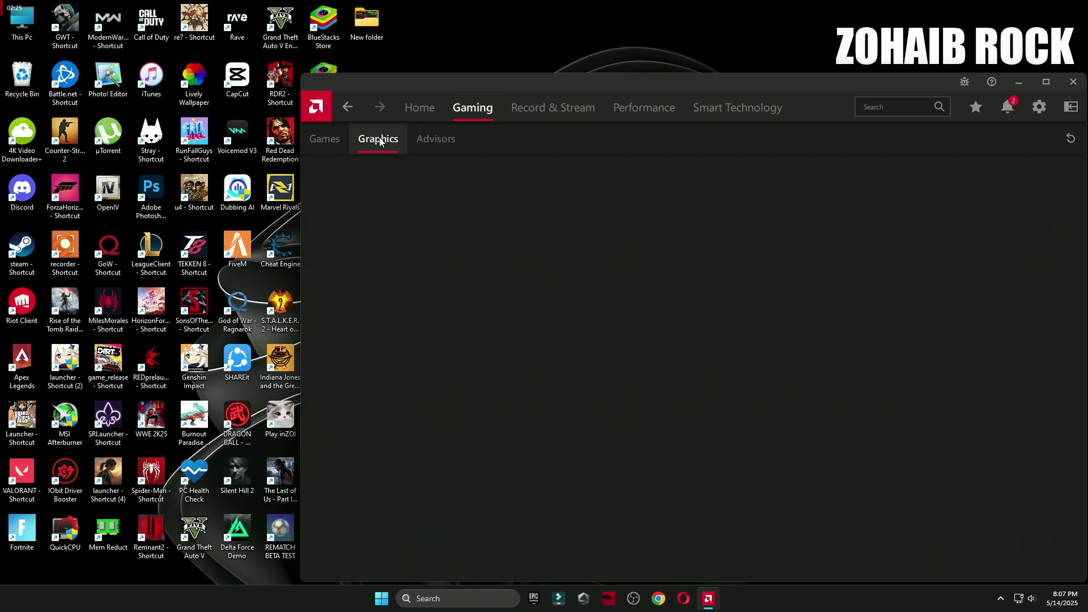
Examine the global graphics options from Radeon Super Resolution and Fluid Motion Frames through Reset Shader Cache.
scroll(359, 249, down, 3)
scroll(358, 267, down, 2)
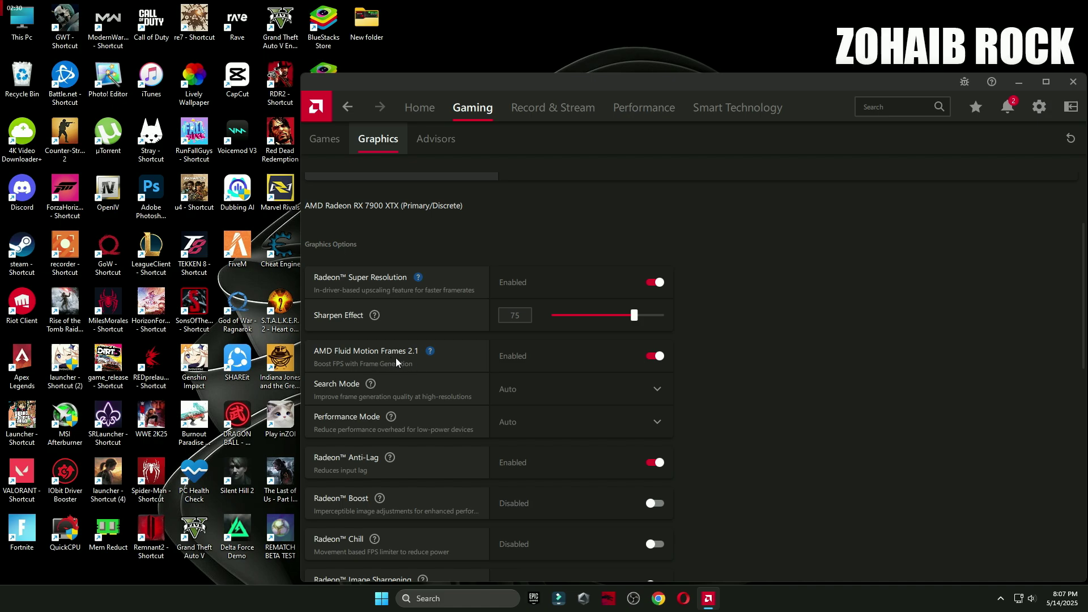
scroll(621, 348, down, 3)
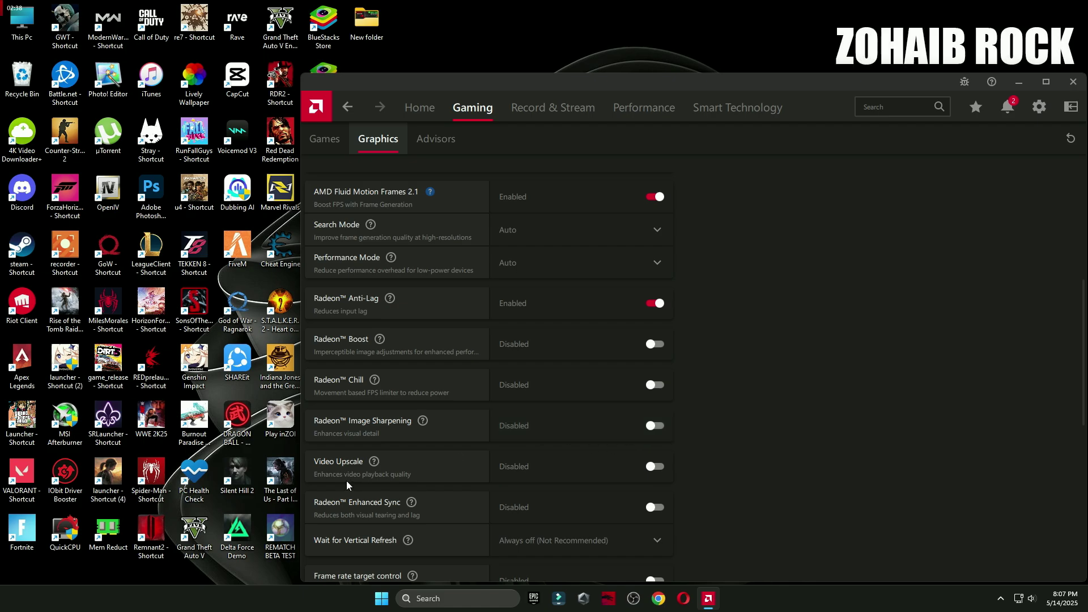
scroll(635, 485, down, 2)
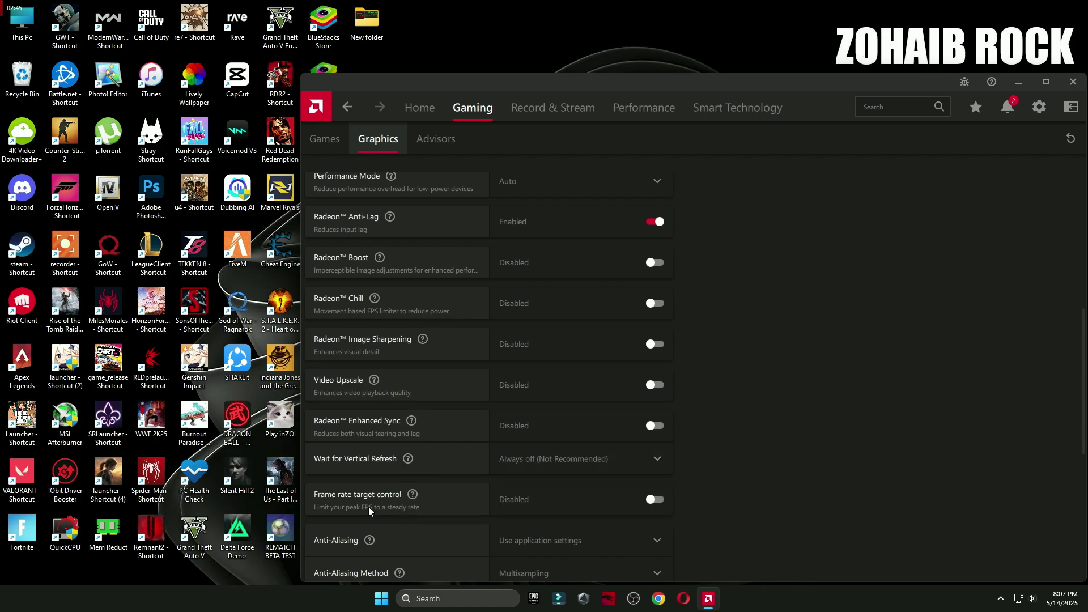
scroll(567, 496, down, 1)
scroll(561, 510, down, 2)
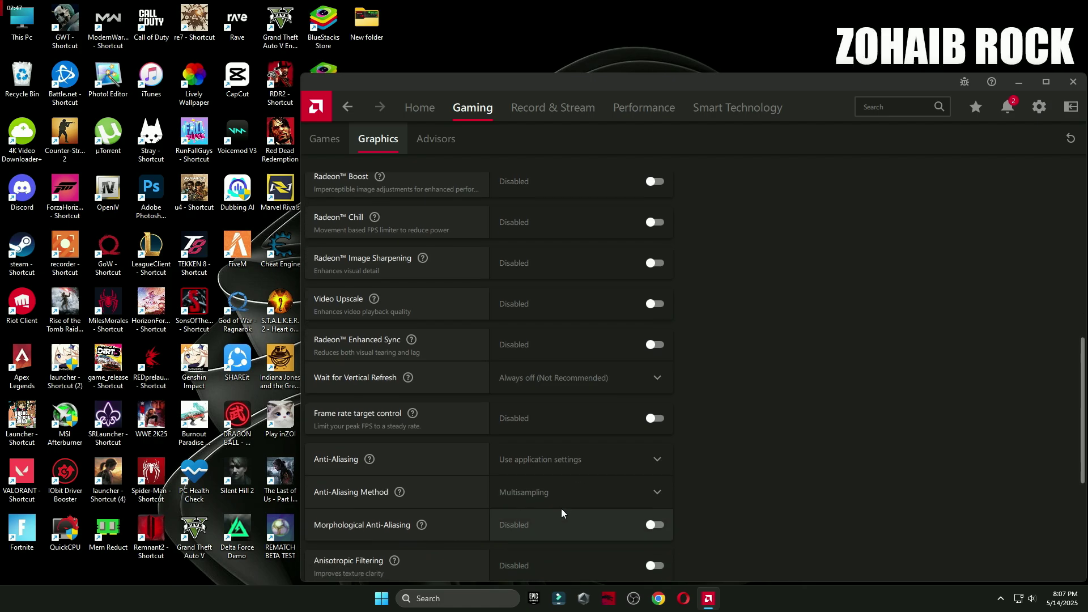
scroll(598, 509, down, 6)
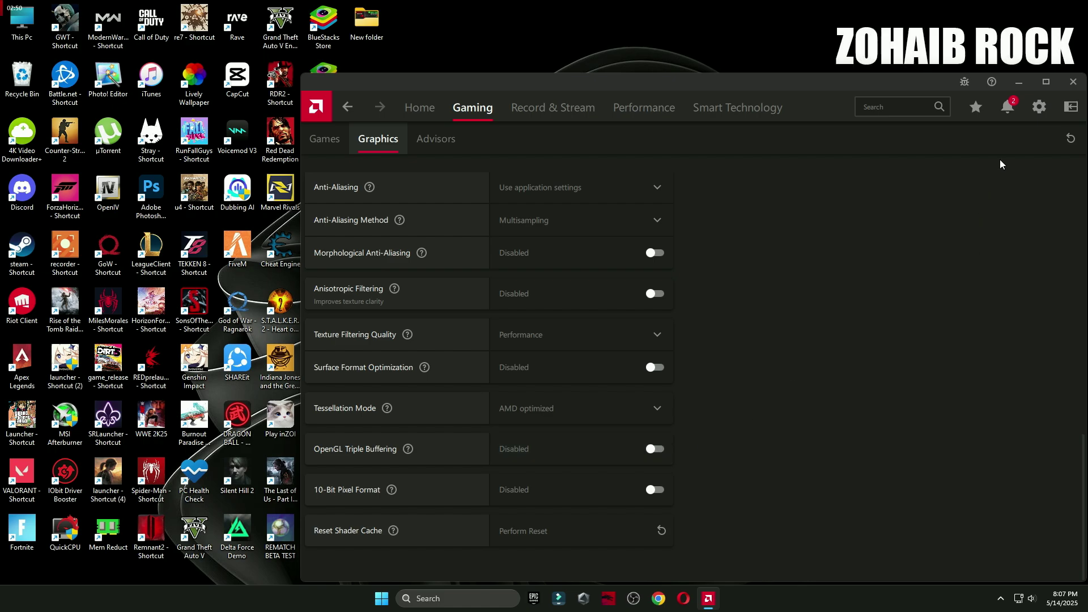
Enable Custom Color in the display settings with a color temperature of 7000, and close AMD Software.
click(1038, 109)
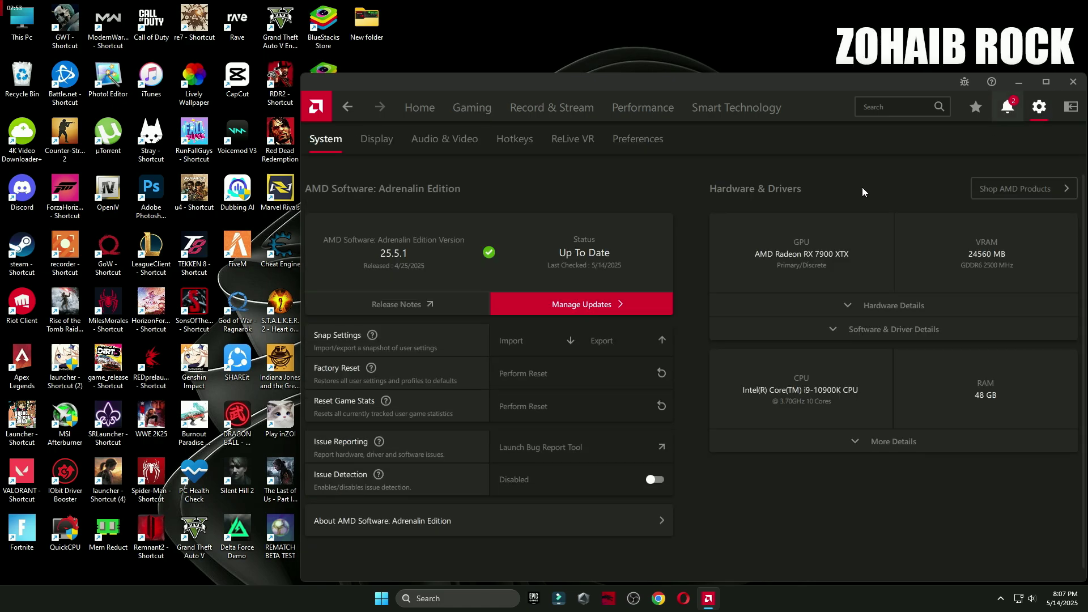
click(368, 145)
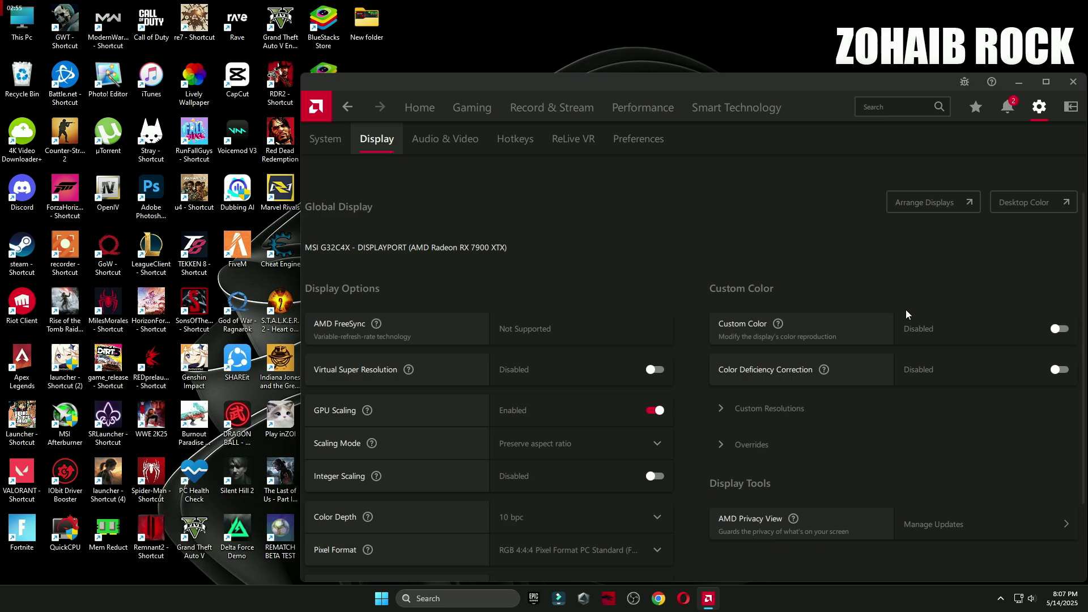
click(905, 315)
scroll(534, 365, down, 2)
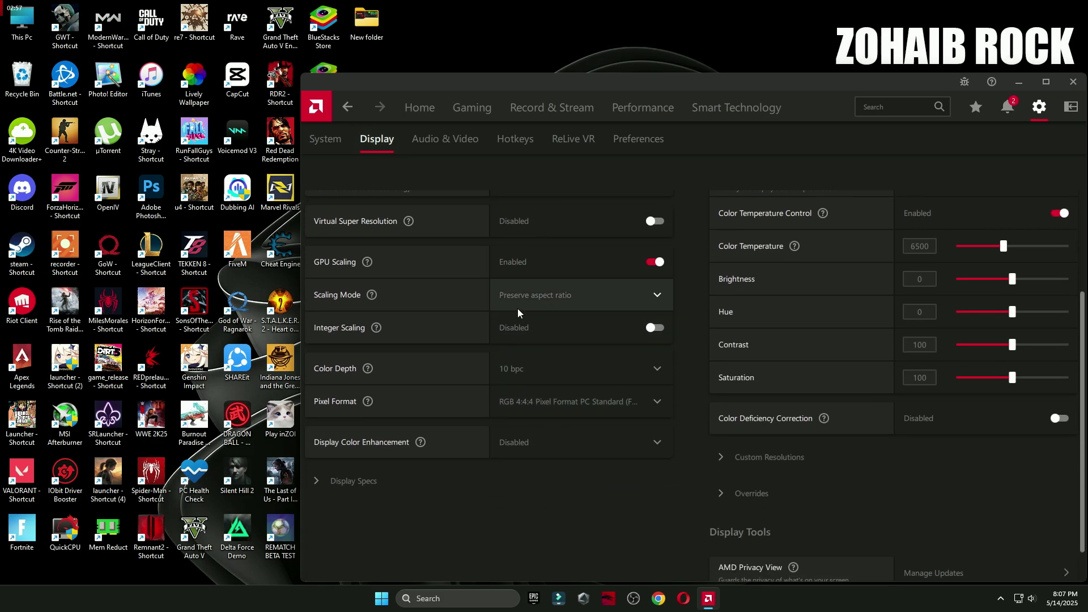
scroll(518, 311, up, 2)
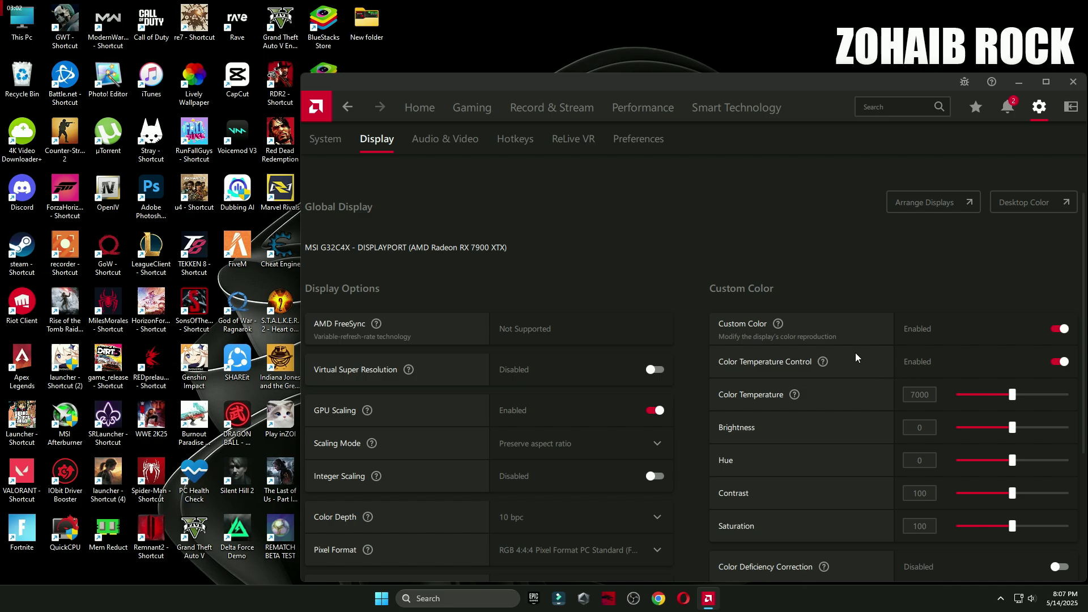
click(447, 118)
click(1073, 81)
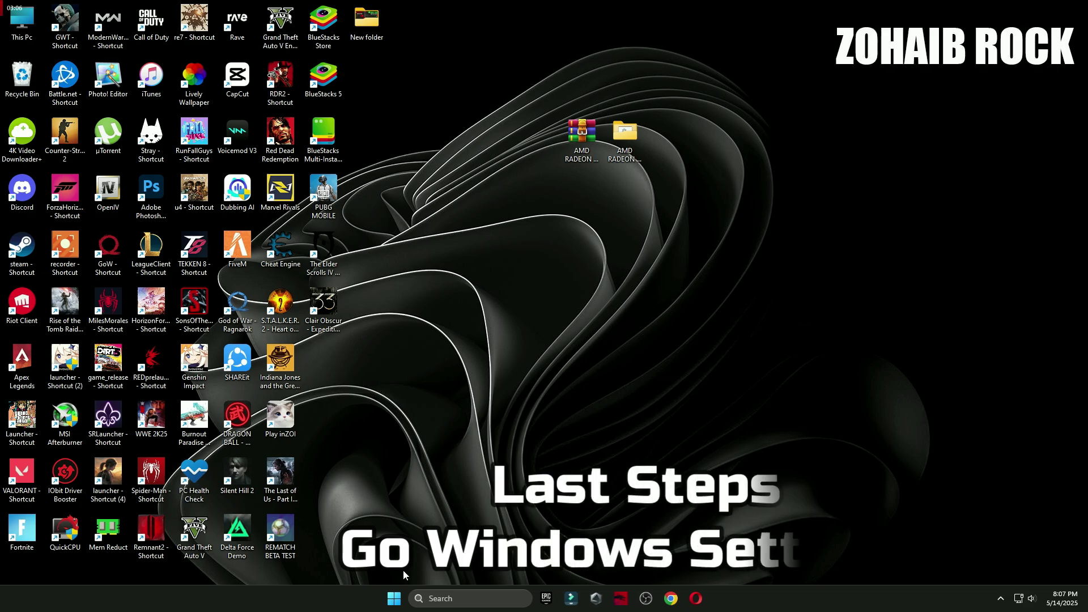
Open Game Mode in the Gaming section of Windows Settings and continue to the related Graphics settings.
click(394, 598)
click(628, 281)
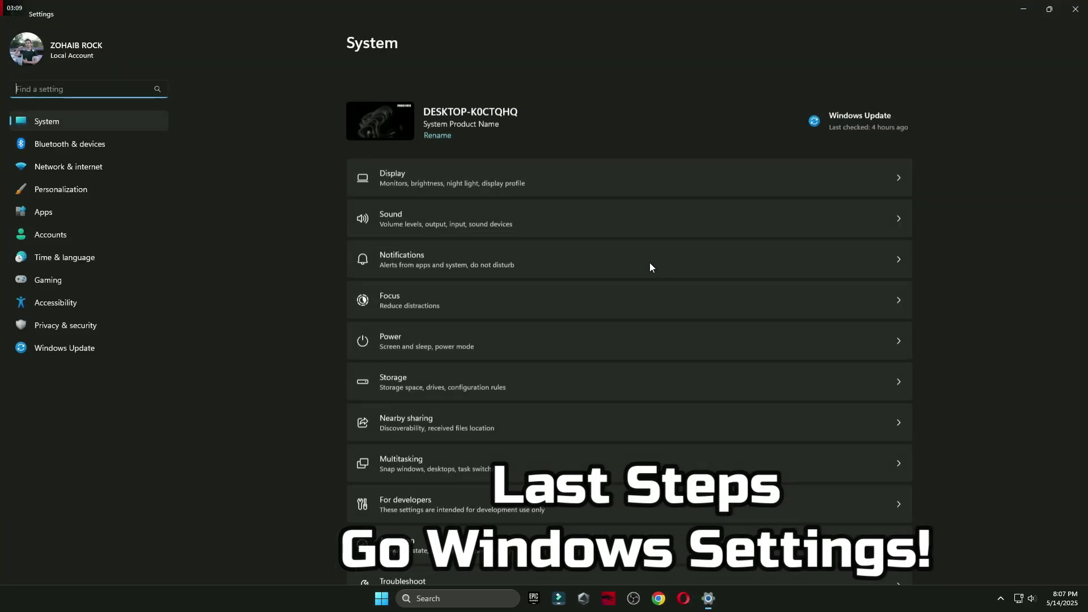
click(34, 282)
click(421, 179)
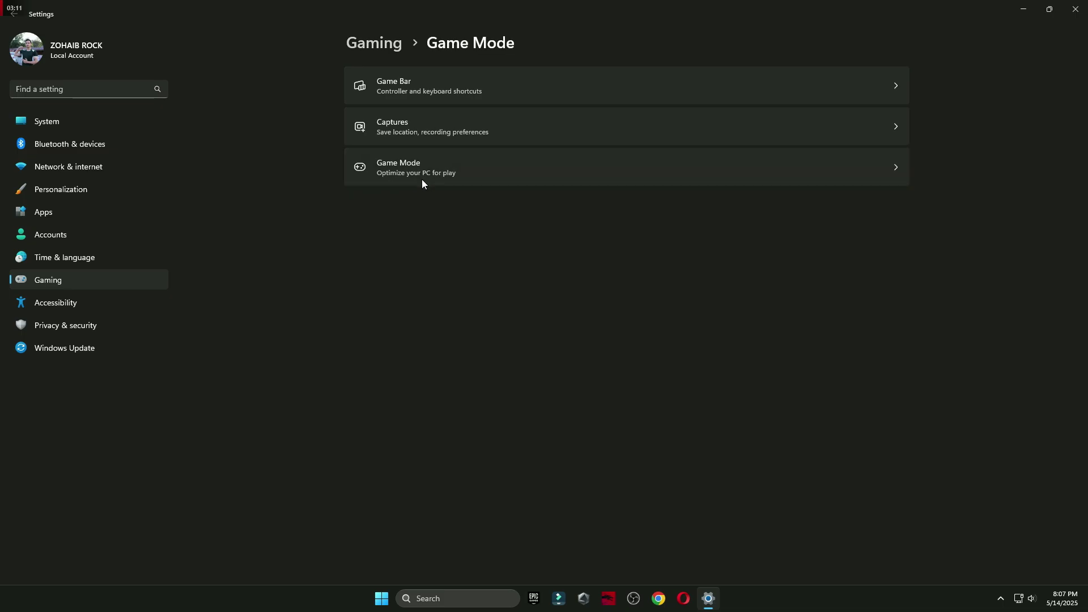
click(403, 172)
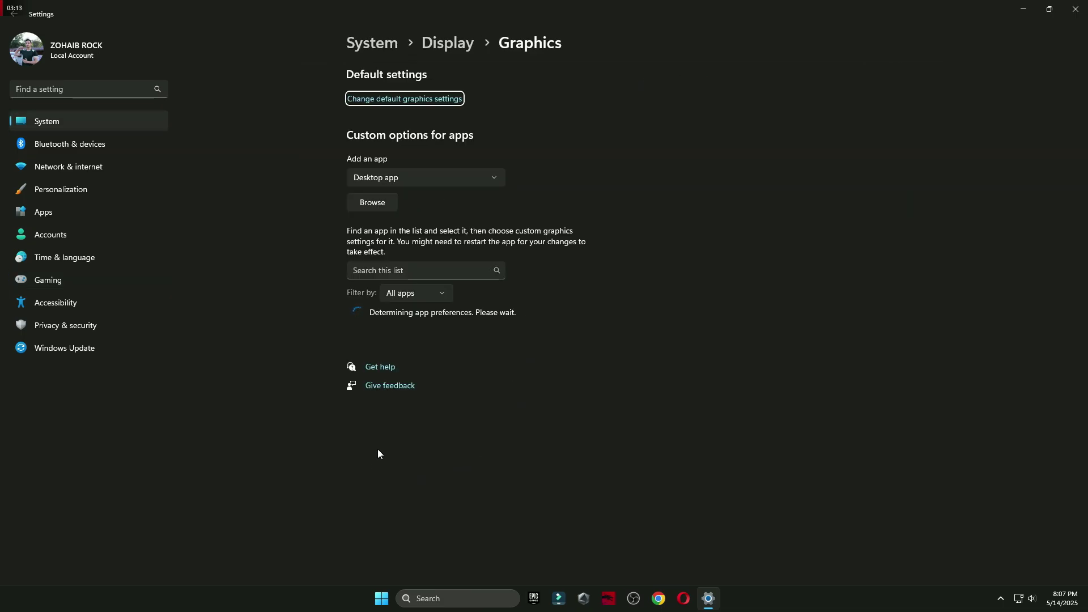
Set the Call of Duty Launcher's graphics preference to High performance and save it.
scroll(410, 312, down, 3)
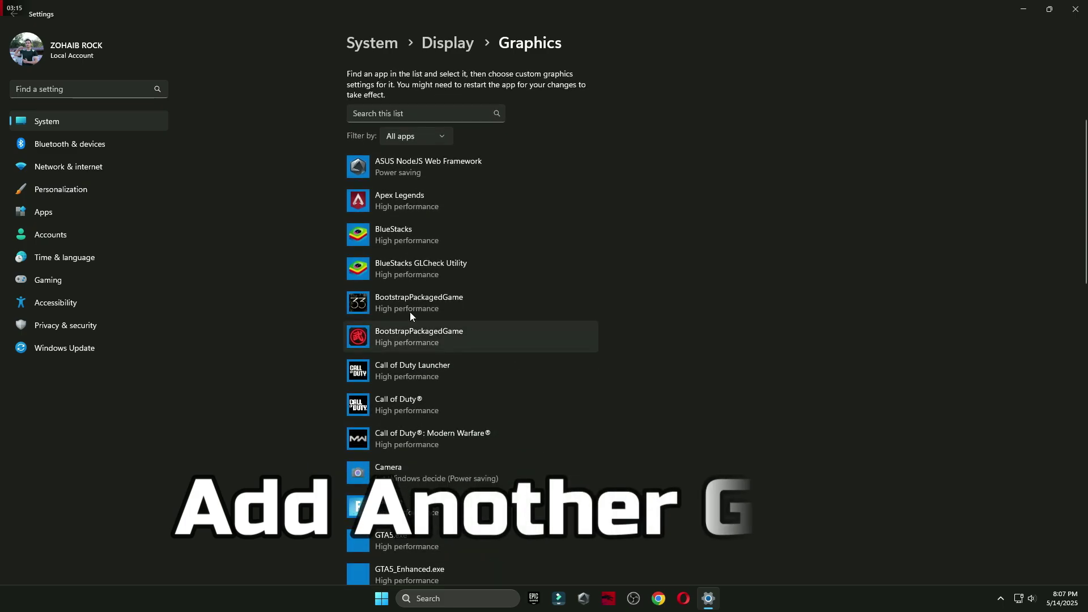
scroll(420, 445, down, 3)
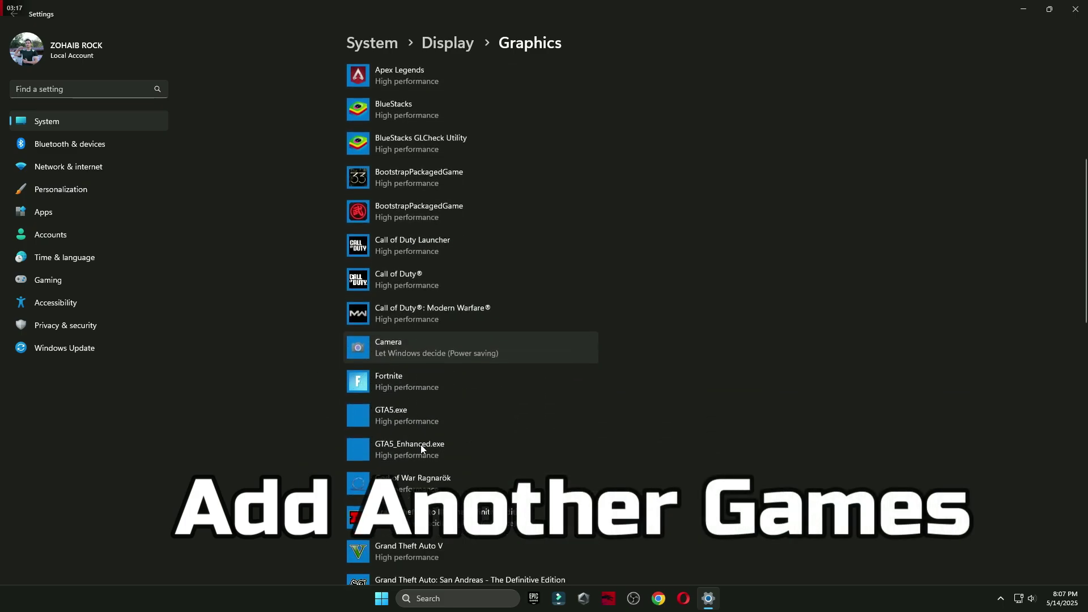
scroll(441, 458, up, 3)
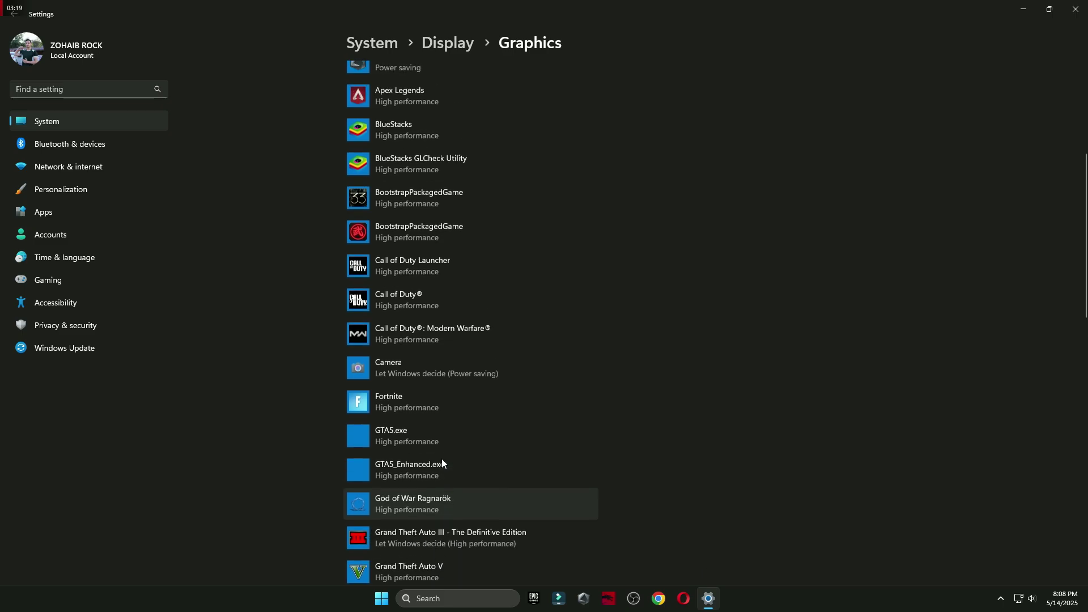
scroll(444, 458, up, 2)
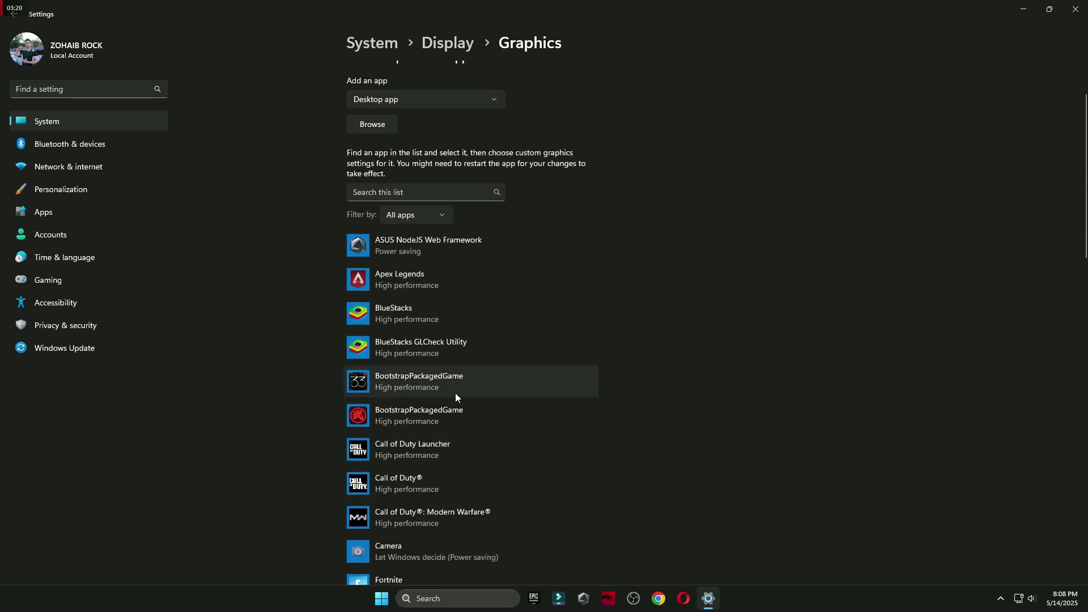
click(418, 457)
click(498, 492)
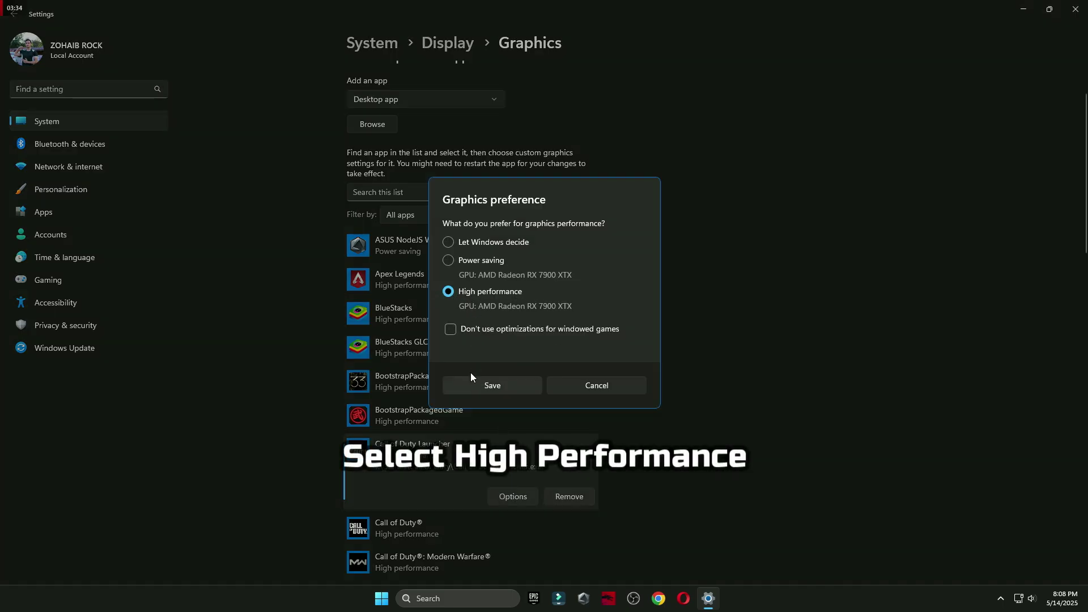
click(495, 385)
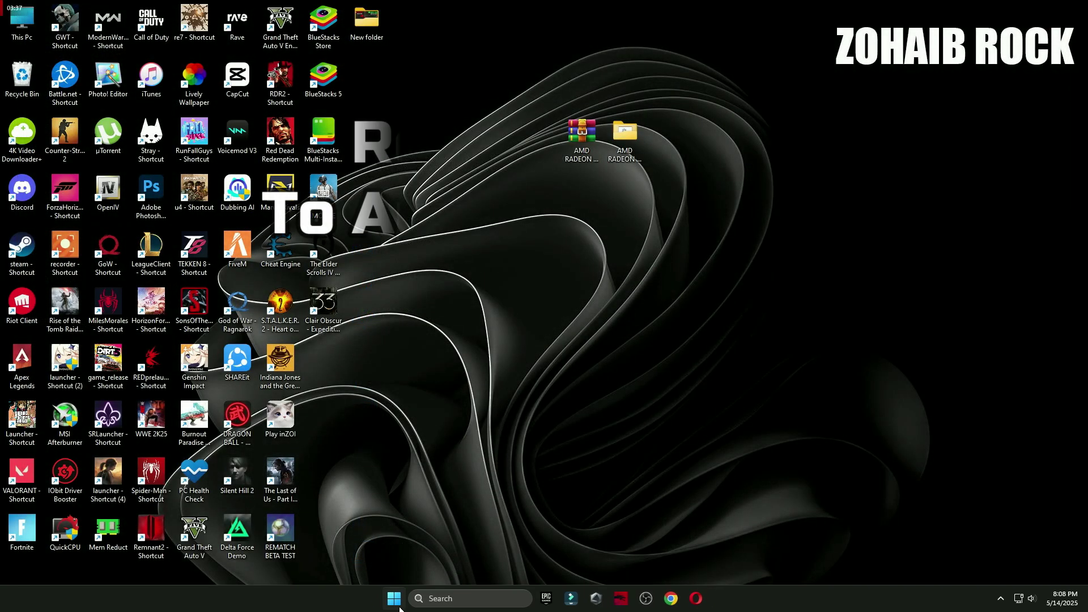
Restart the PC to apply the optimization changes.
click(397, 602)
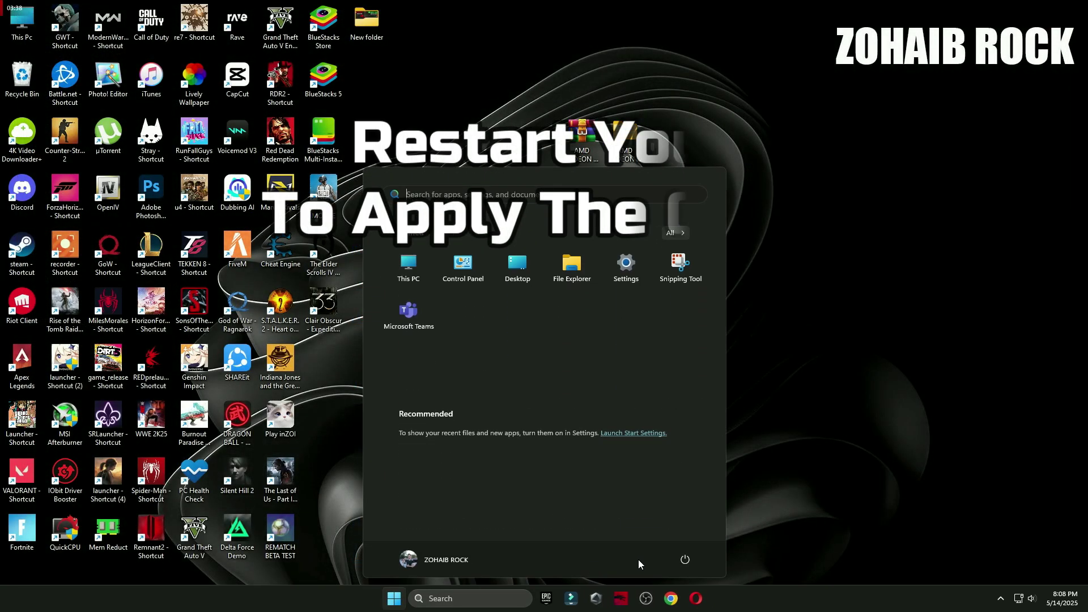